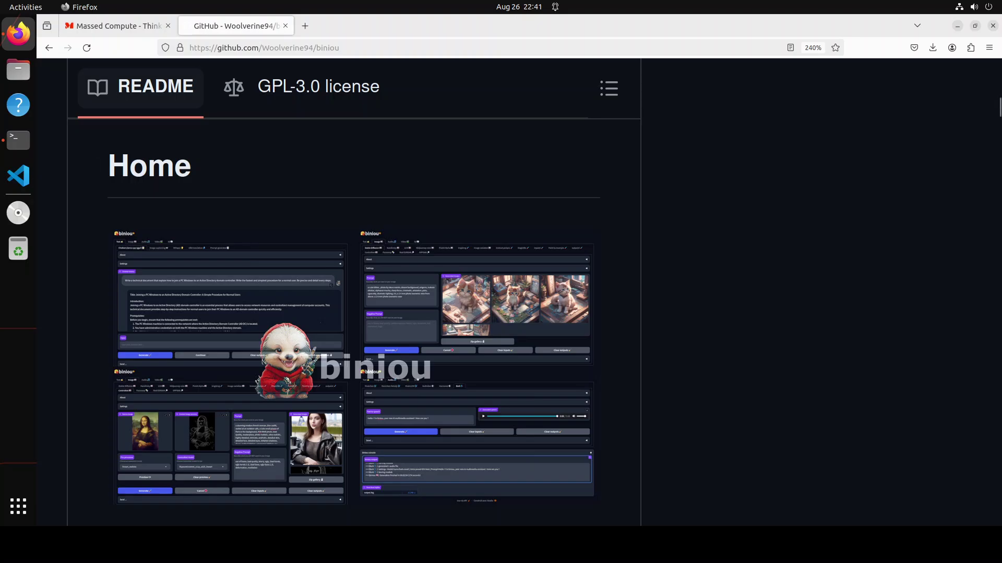
{"action": "left_click", "coordinate": [107, 26]}
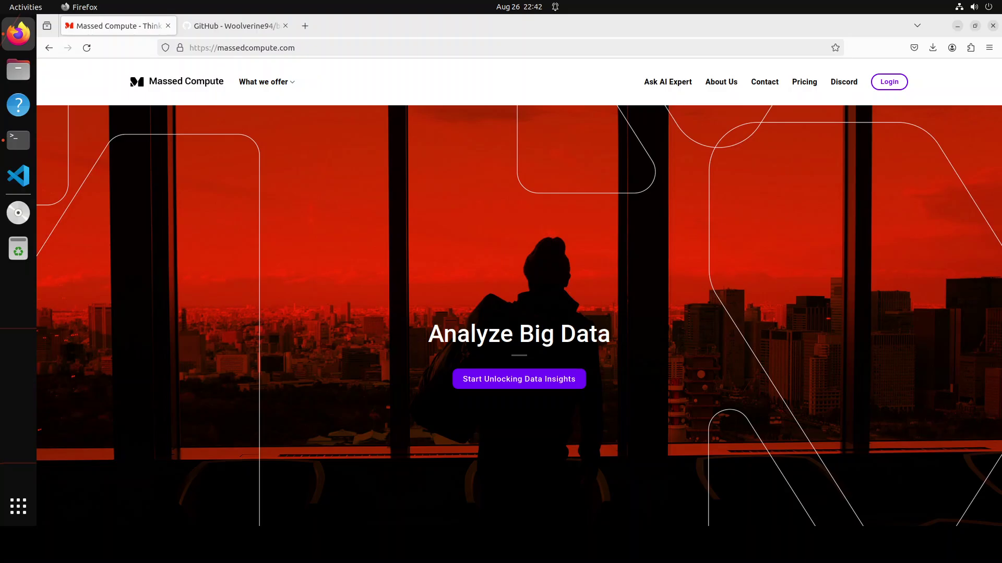
Confirm the RTX A6000 GPU with nvidia-smi in Terminal, then clear the screen.
{"action": "left_click", "coordinate": [18, 139]}
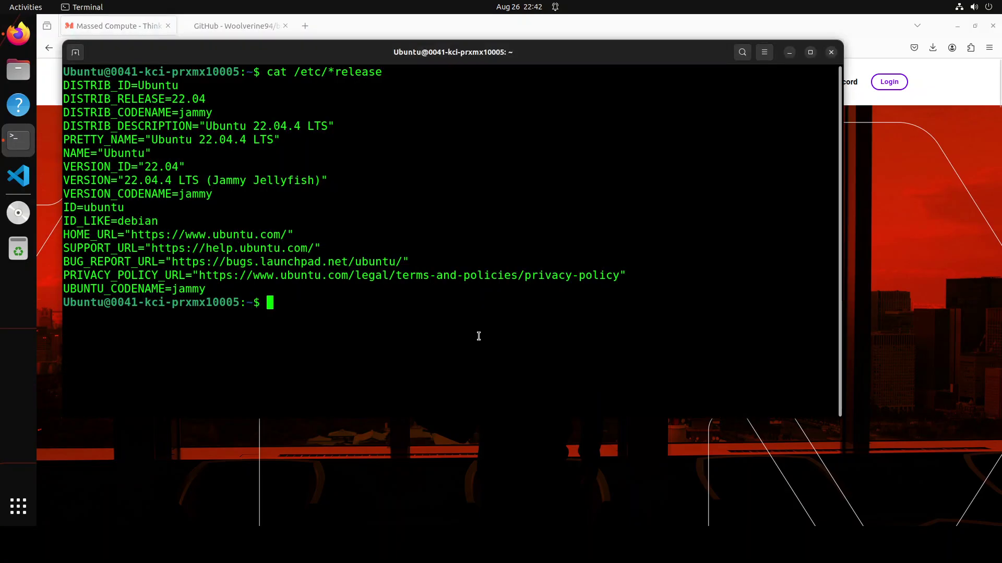
{"action": "key", "text": "Up"}
{"action": "key", "text": "Up"}
{"action": "key", "text": "Return"}
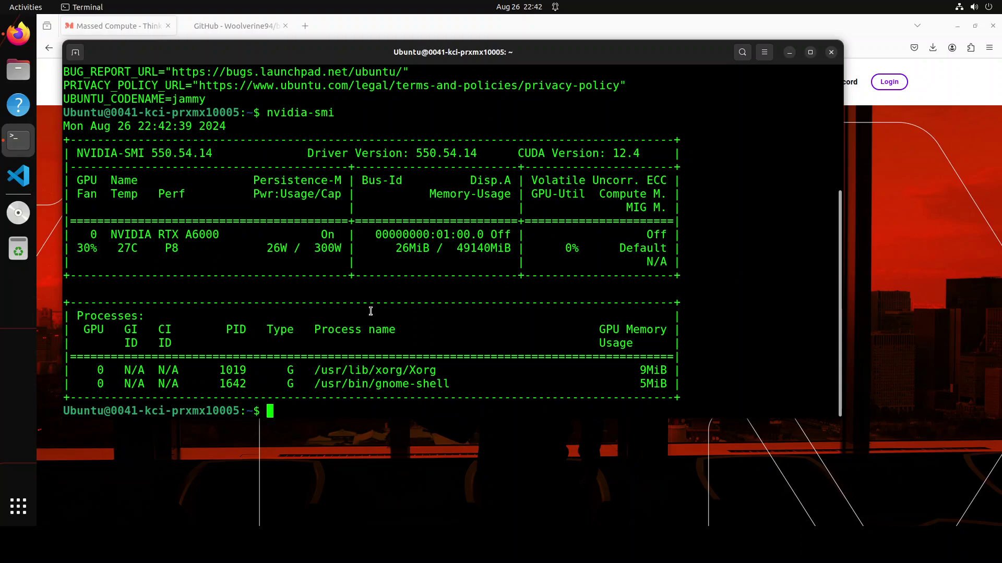
{"action": "type", "text": "clear"}
{"action": "key", "text": "Return"}
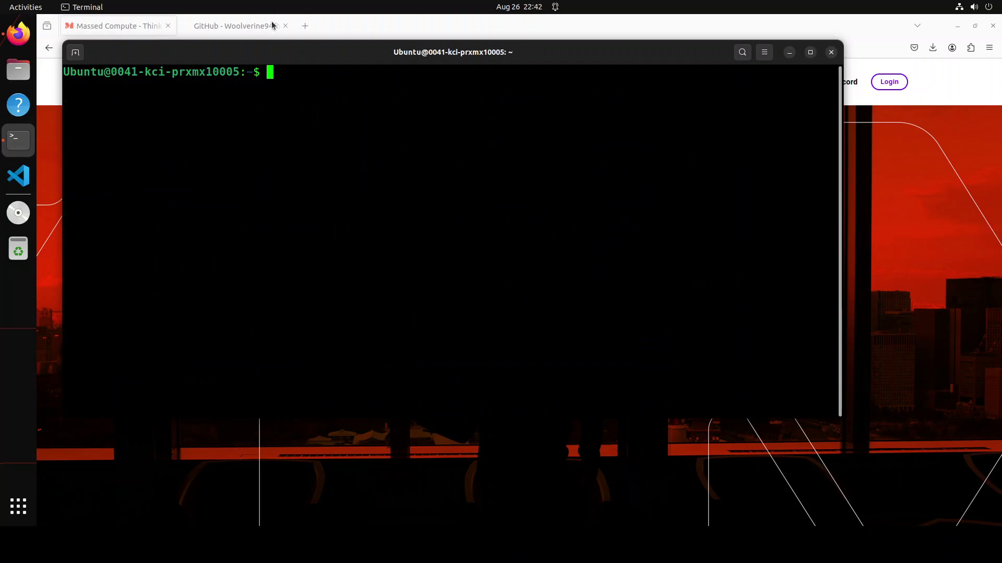
Create and activate the Python 3.11 conda environment 'bini', then paste the biniou oci-debian.sh installer command.
{"action": "right_click", "coordinate": [305, 66]}
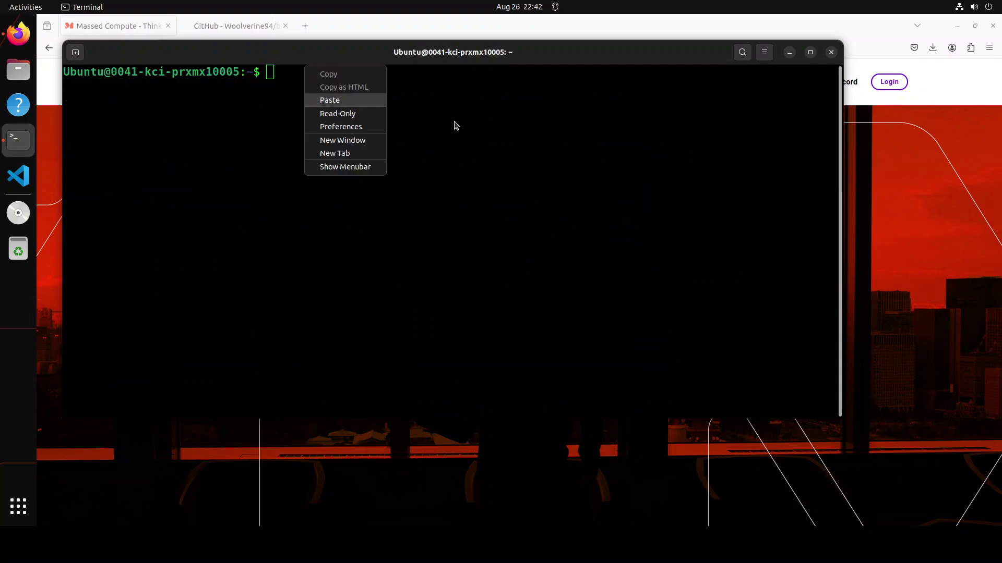
{"action": "key", "text": "Return"}
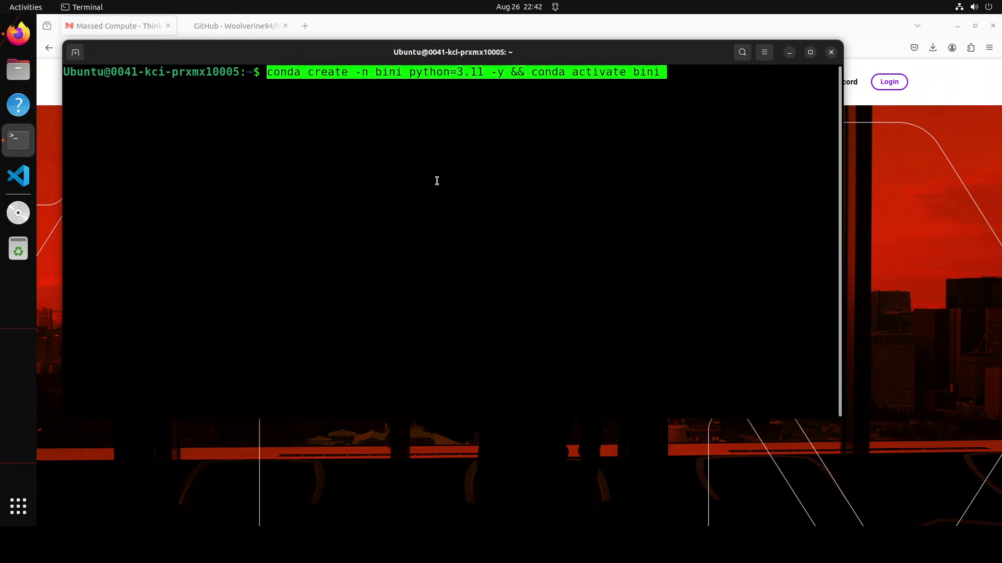
{"action": "key", "text": "Return"}
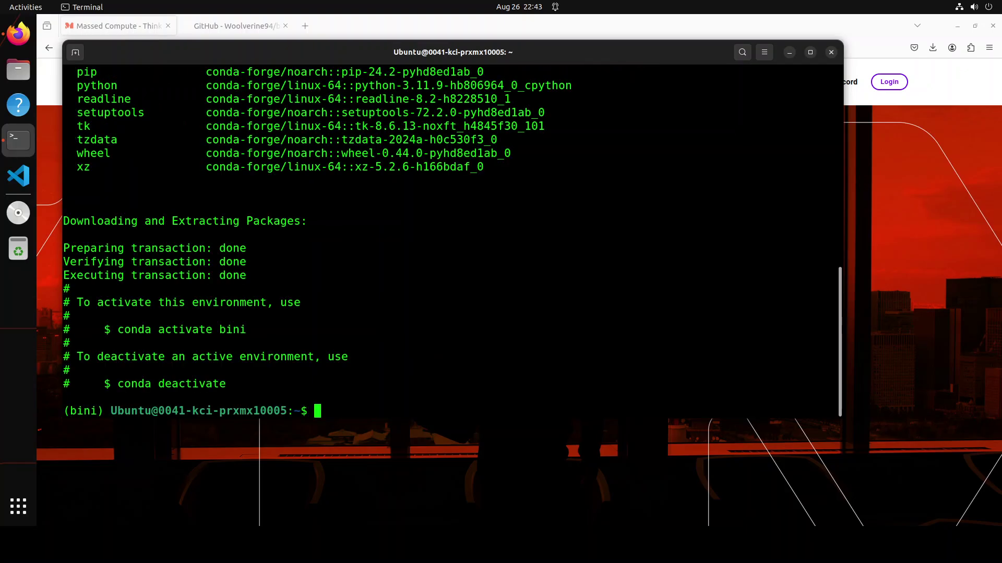
{"action": "right_click", "coordinate": [427, 241]}
{"action": "left_click", "coordinate": [468, 277]}
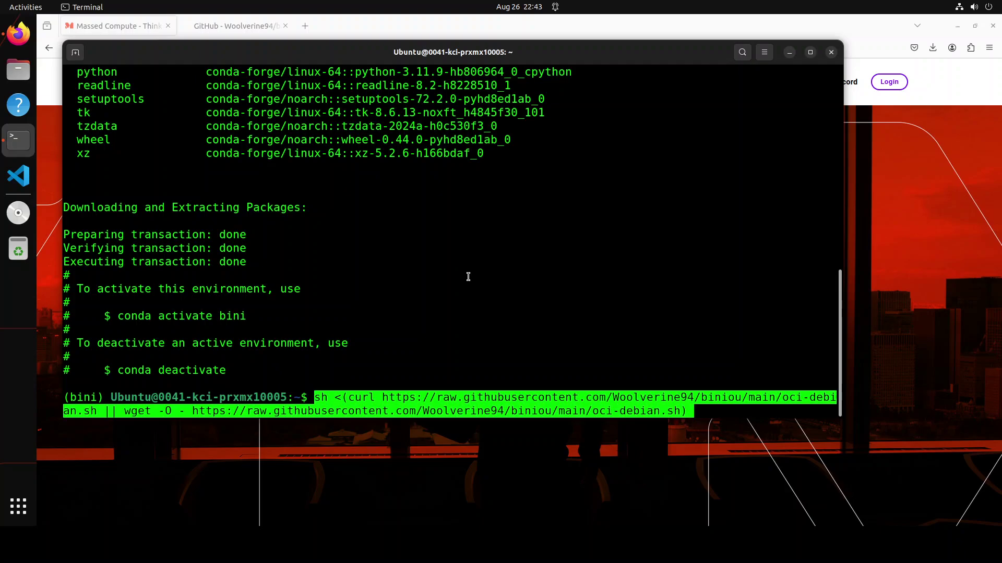
Run the biniou oci-debian.sh installer and dismiss its finished message.
{"action": "key", "text": "Return"}
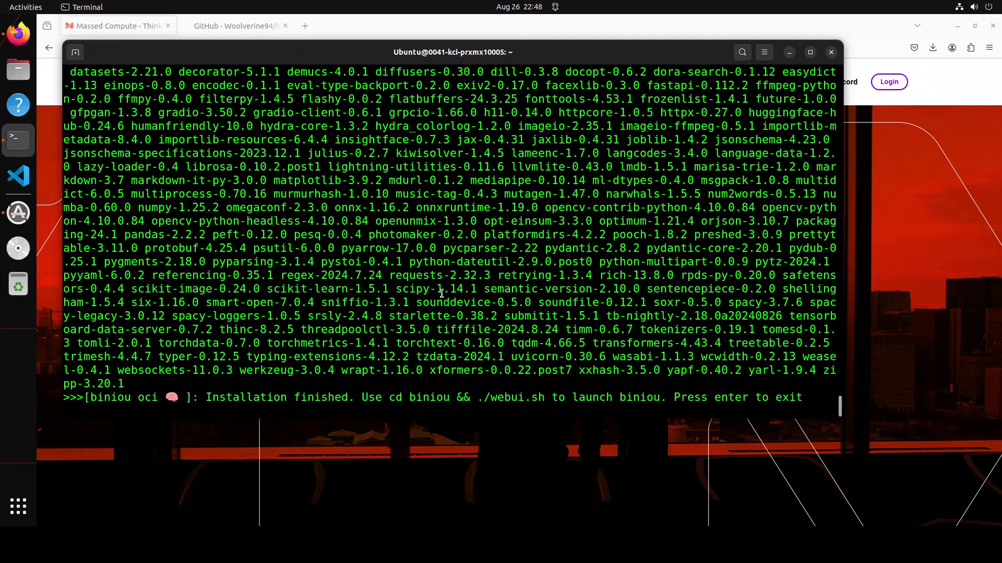
{"action": "key", "text": "Return"}
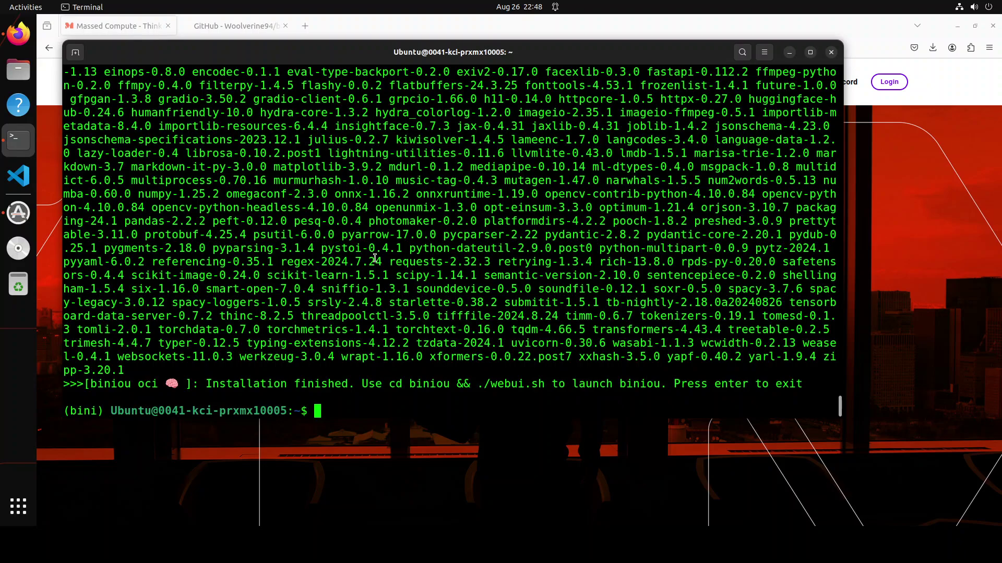
{"action": "right_click", "coordinate": [357, 240]}
{"action": "left_click", "coordinate": [303, 219]}
Launch ./webui.sh from the biniou folder so biniou serves on port 7860.
{"action": "type", "text": "cd biniou/"}
{"action": "key", "text": "Return"}
{"action": "type", "text": "./web"}
{"action": "key", "text": "Tab"}
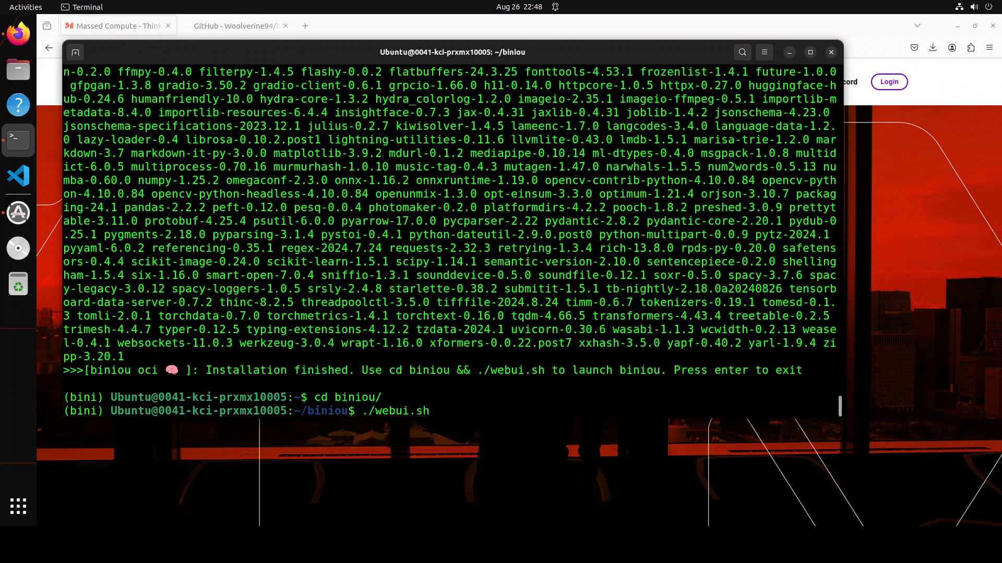
{"action": "key", "text": "Return"}
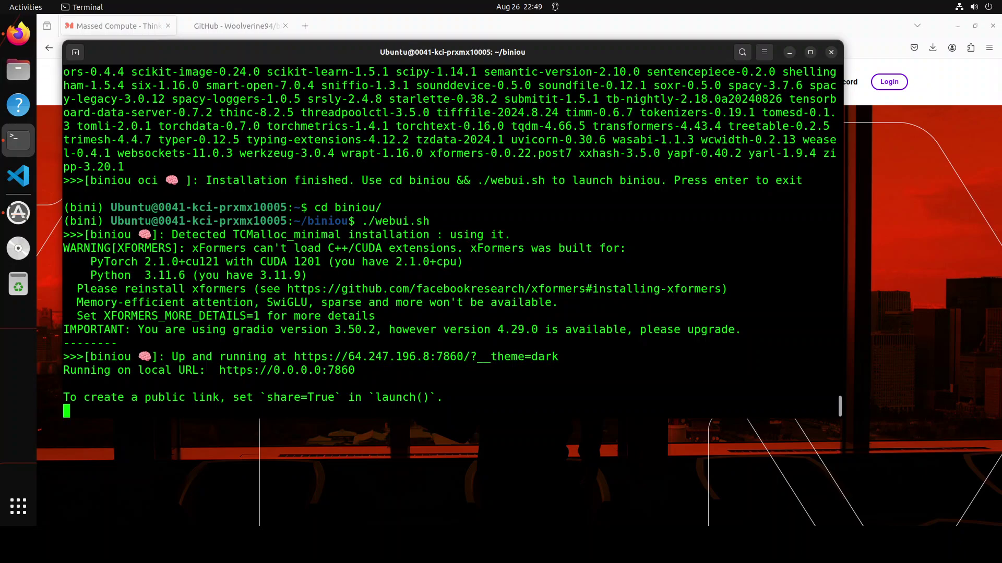
{"action": "left_click", "coordinate": [304, 27]}
{"action": "left_click", "coordinate": [304, 27]}
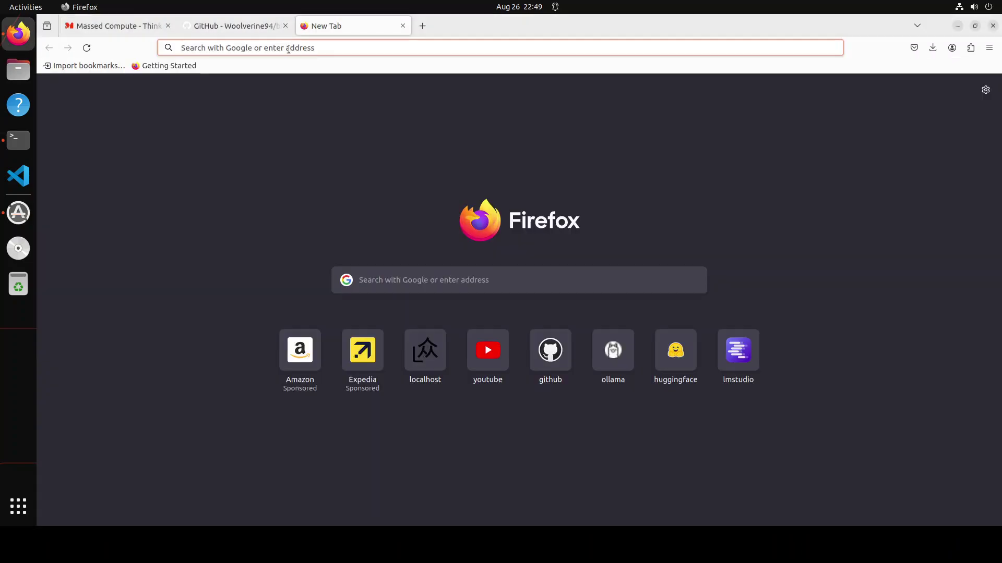
{"action": "type", "text": "https://127.0.0.1:7860/?__theme=dark"}
{"action": "key", "text": "Return"}
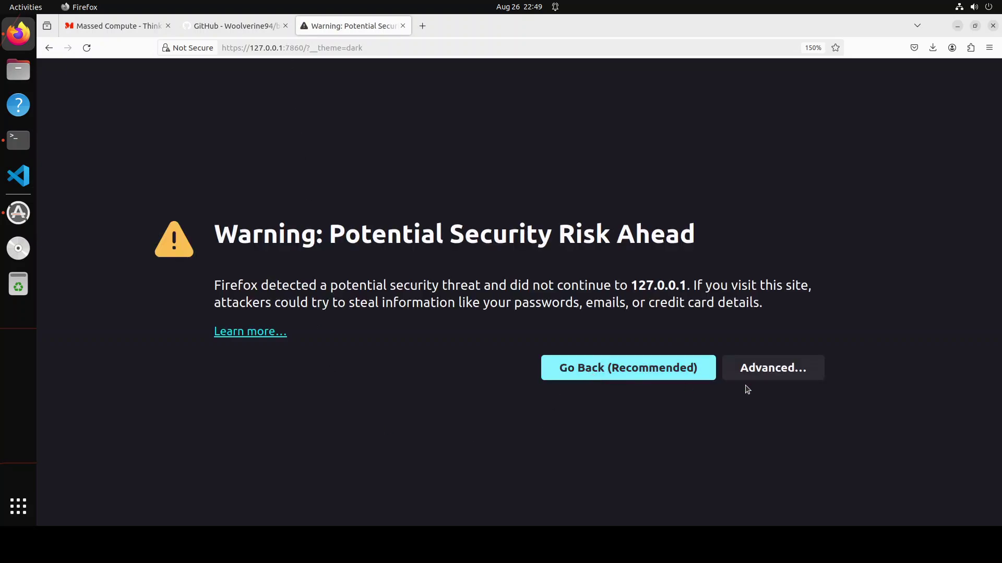
{"action": "left_click", "coordinate": [782, 378]}
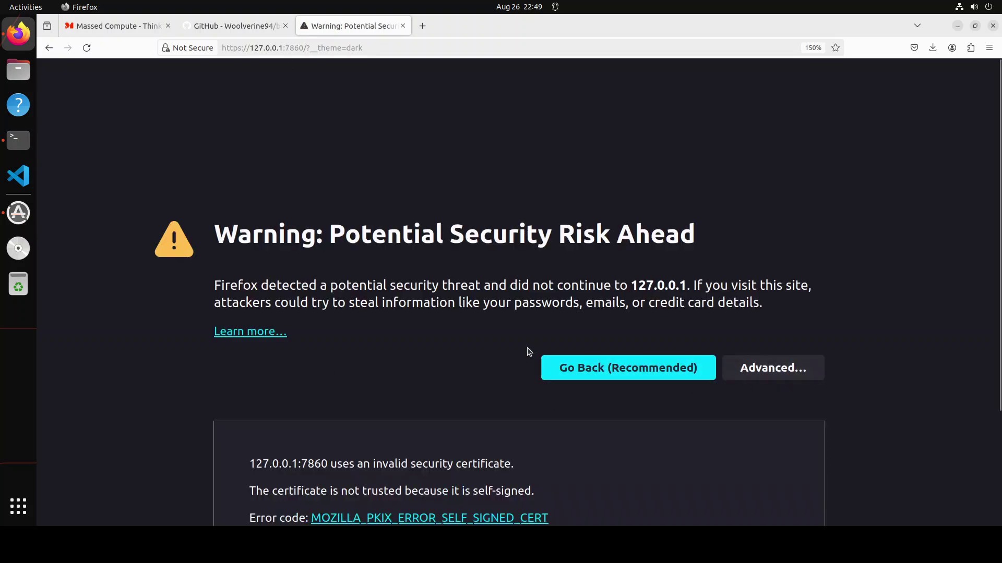
{"action": "scroll", "coordinate": [527, 351], "scroll_direction": "down", "scroll_amount": 3}
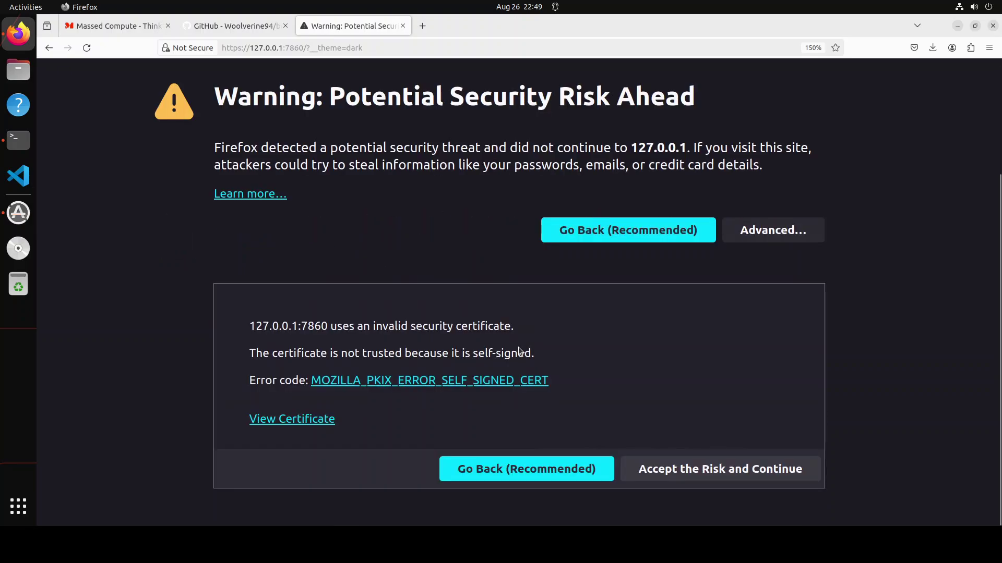
{"action": "left_click", "coordinate": [685, 470]}
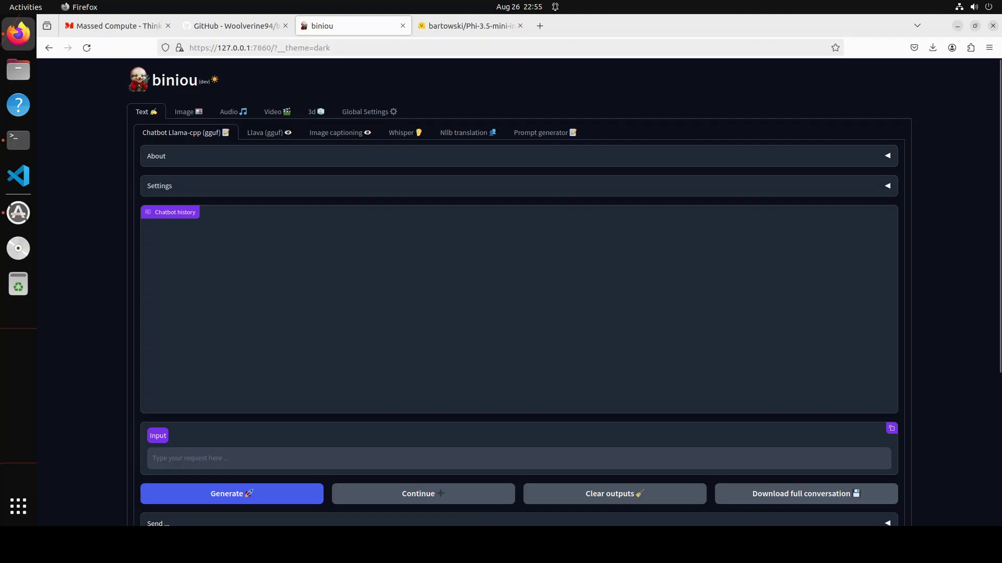
Choose bartowski/Phi-3.5-mini-instruct-GGUF as the Llama-cpp chatbot model in Settings.
{"action": "left_click", "coordinate": [168, 188]}
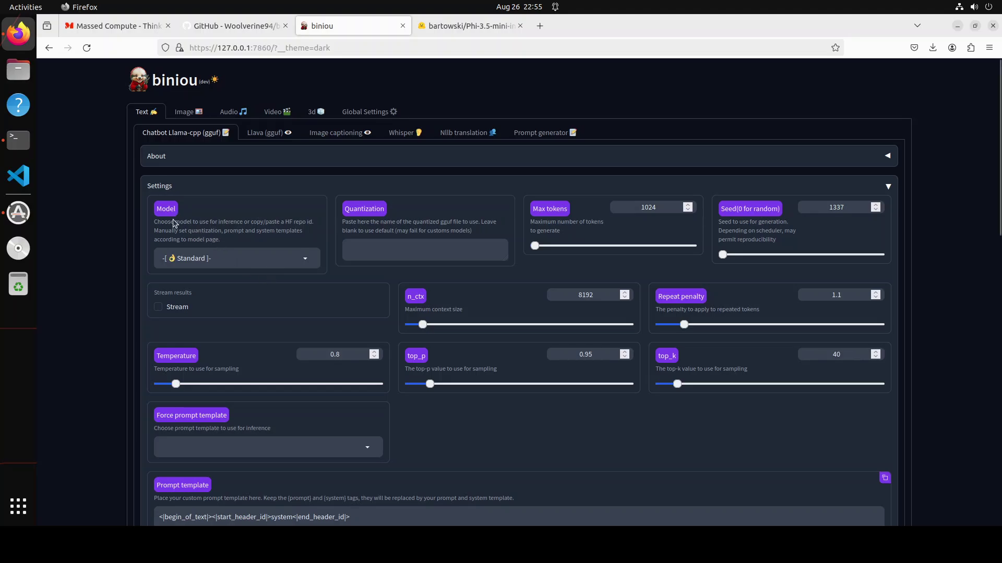
{"action": "left_click", "coordinate": [237, 260]}
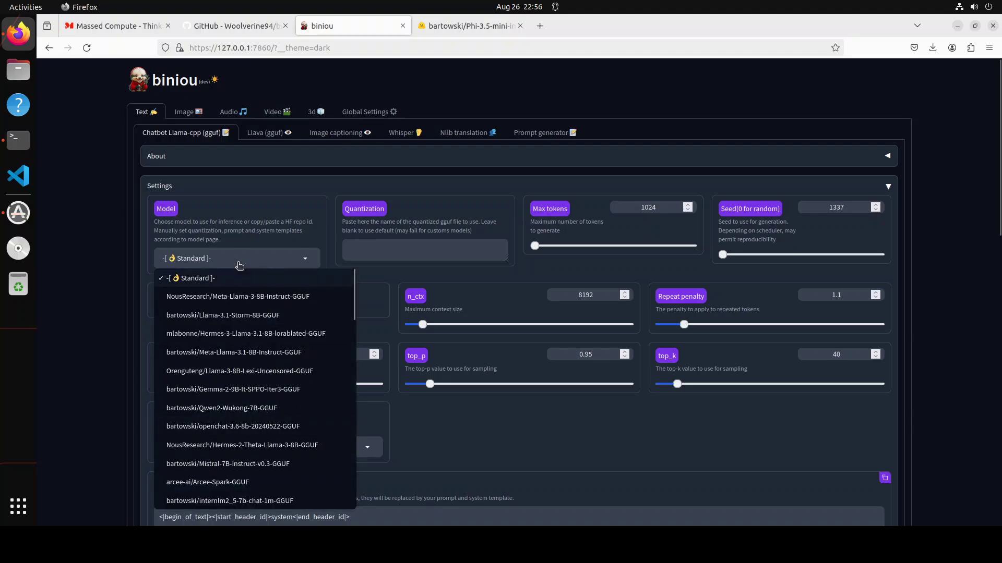
{"action": "left_click_drag", "start_coordinate": [236, 257], "coordinate": [142, 251]}
{"action": "type", "text": "bartowski/Phi-3.5-mini-instruct-GGUF"}
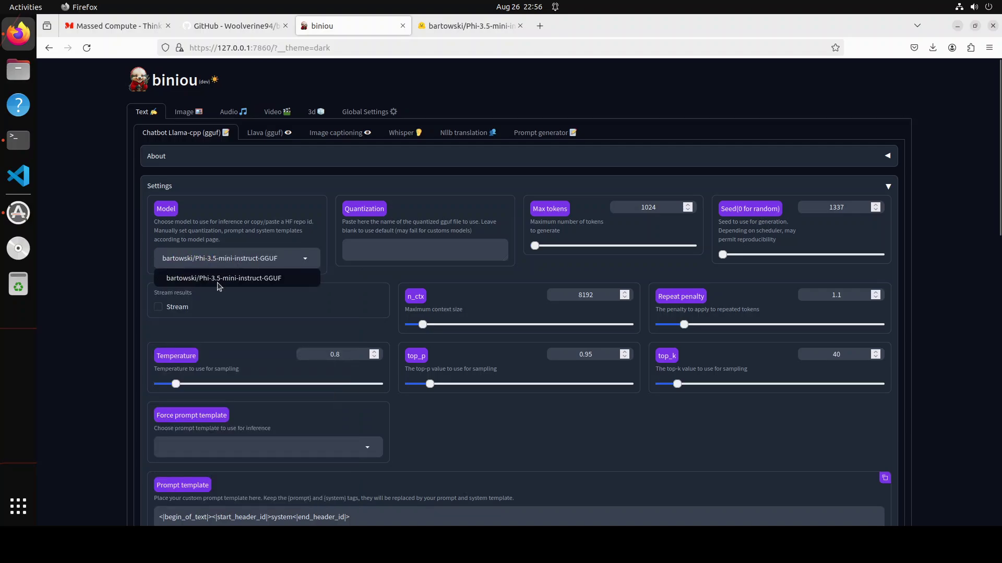
{"action": "left_click", "coordinate": [254, 281]}
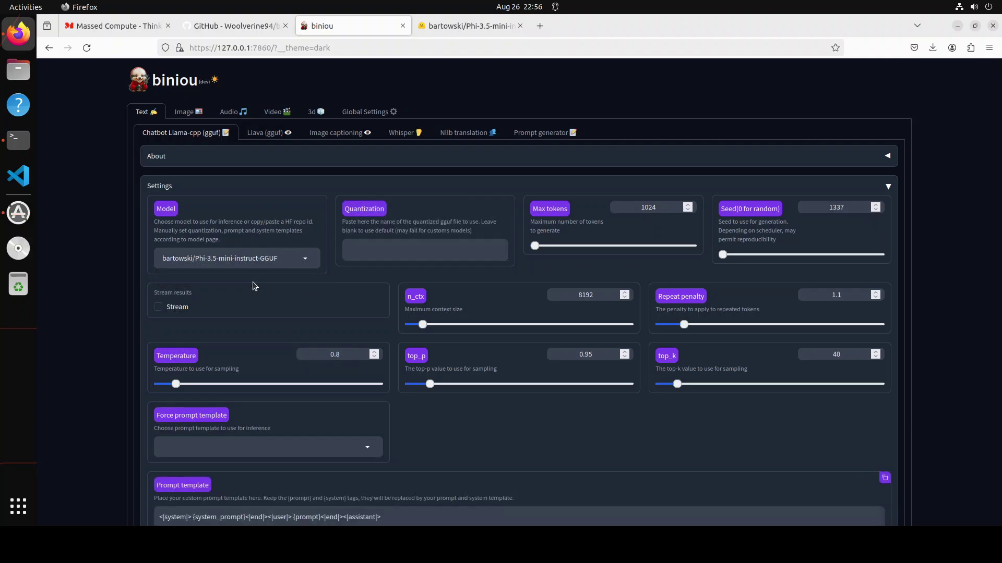
{"action": "left_click", "coordinate": [461, 24]}
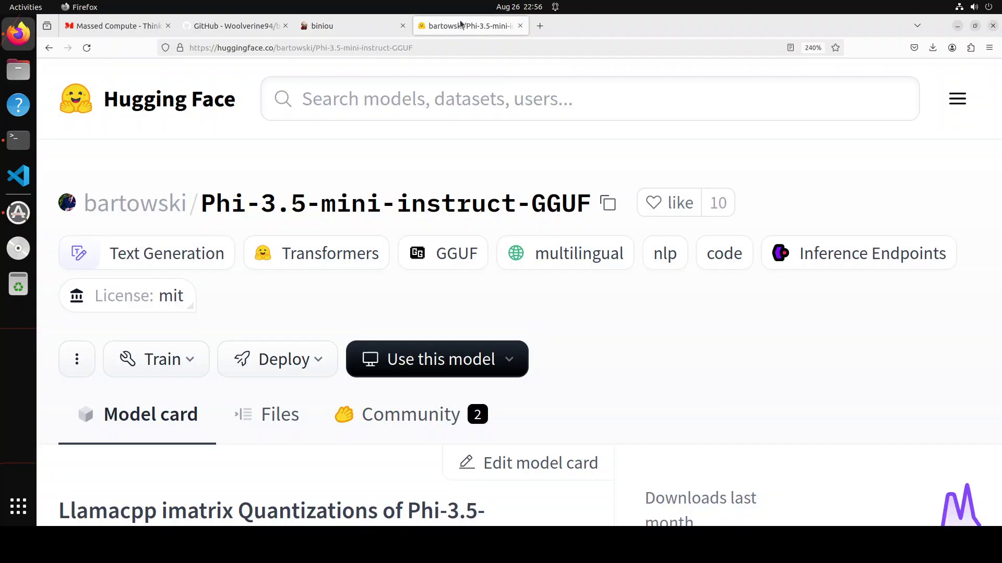
{"action": "left_click", "coordinate": [608, 203]}
{"action": "left_click", "coordinate": [323, 25]}
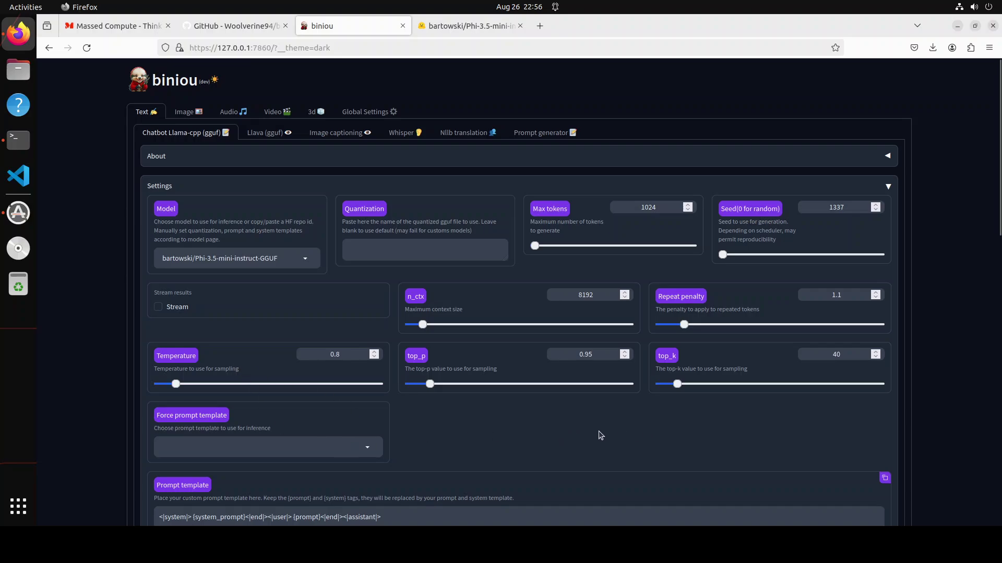
Ask the Phi-3.5 chatbot 'what is happiness'.
{"action": "scroll", "coordinate": [596, 425], "scroll_direction": "down", "scroll_amount": 5}
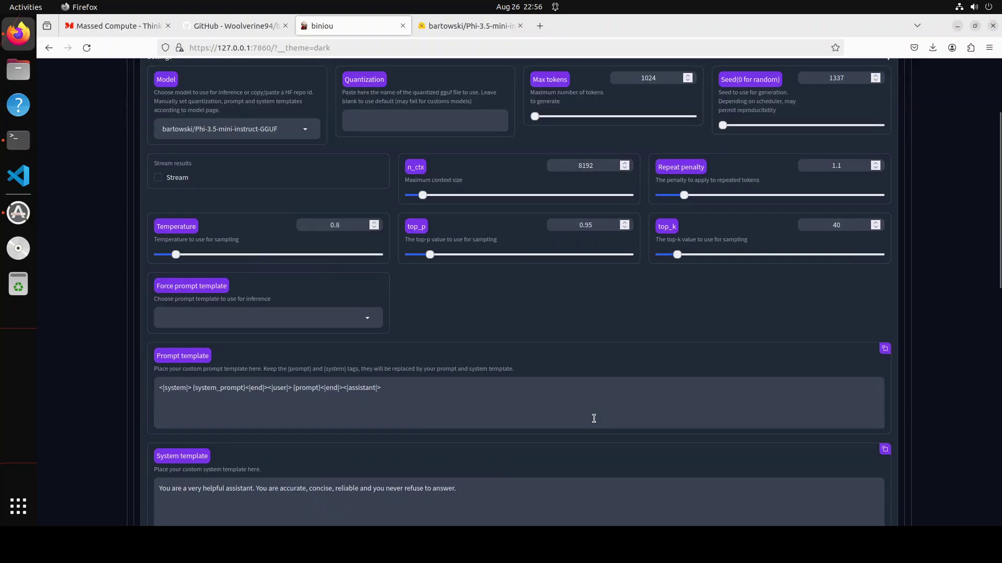
{"action": "scroll", "coordinate": [595, 420], "scroll_direction": "down", "scroll_amount": 4}
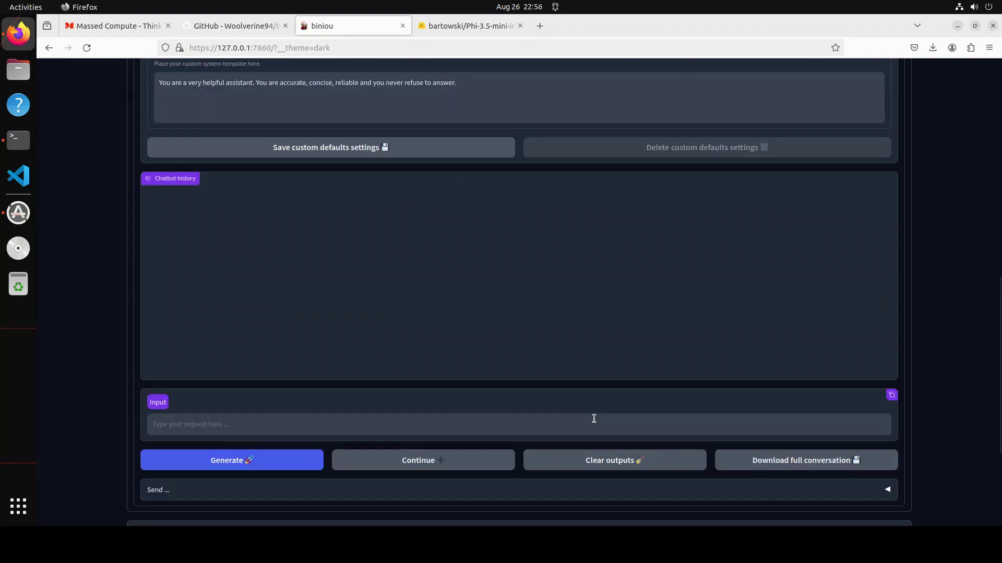
{"action": "scroll", "coordinate": [594, 418], "scroll_direction": "down", "scroll_amount": 2}
{"action": "scroll", "coordinate": [585, 414], "scroll_direction": "up", "scroll_amount": 5}
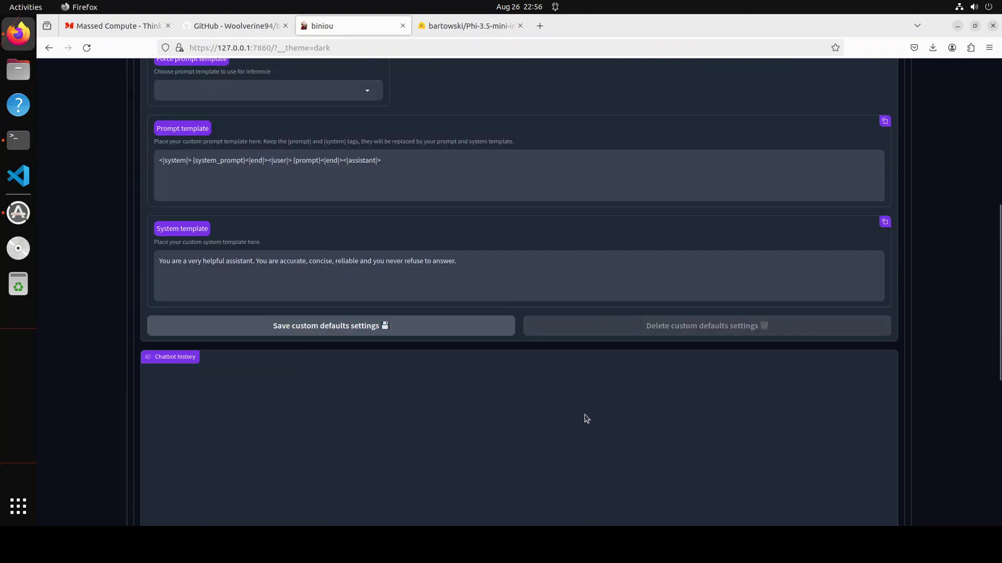
{"action": "scroll", "coordinate": [584, 415], "scroll_direction": "down", "scroll_amount": 7}
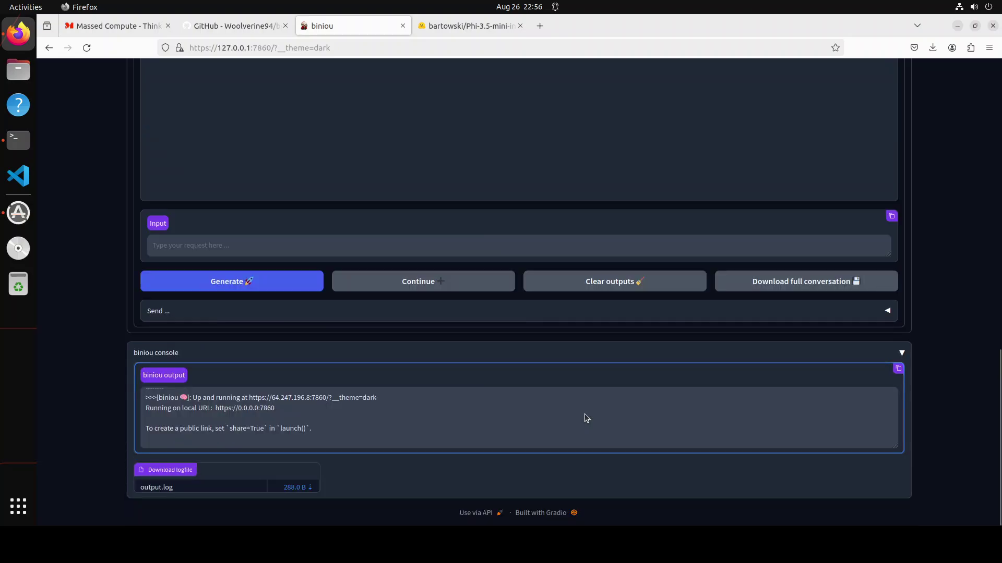
{"action": "left_click", "coordinate": [194, 247]}
{"action": "type", "text": "what is hap"}
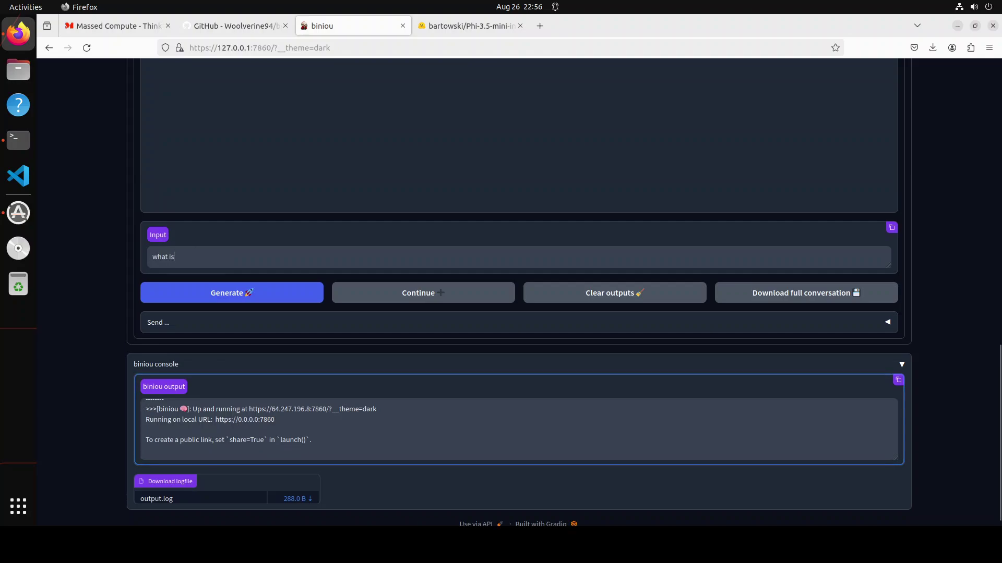
{"action": "type", "text": "piness"}
{"action": "key", "text": "Return"}
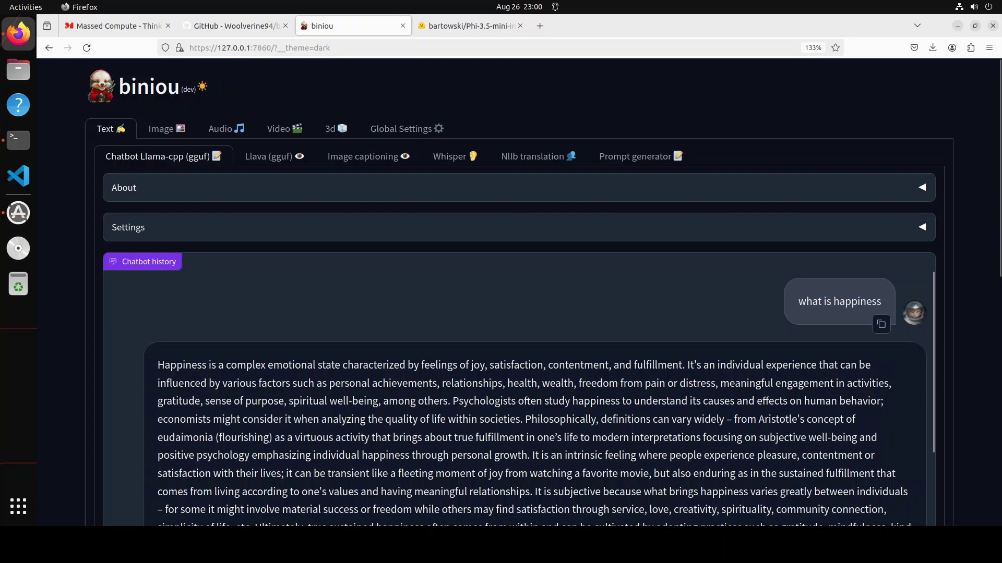
Read the chatbot's answer, then go to the Image section's Stable Diffusion page.
{"action": "scroll", "coordinate": [516, 397], "scroll_direction": "down", "scroll_amount": 2}
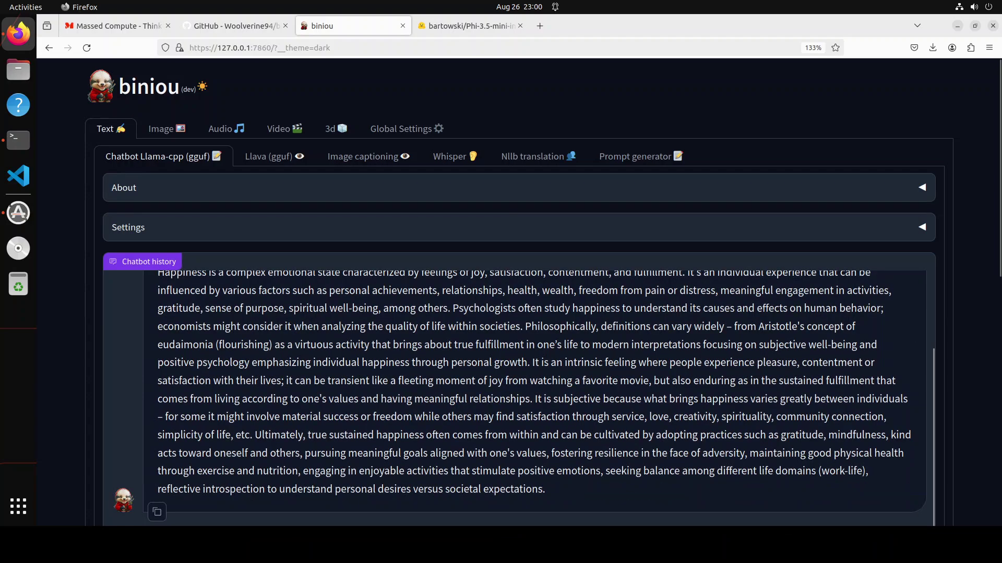
{"action": "scroll", "coordinate": [516, 397], "scroll_direction": "down", "scroll_amount": 5}
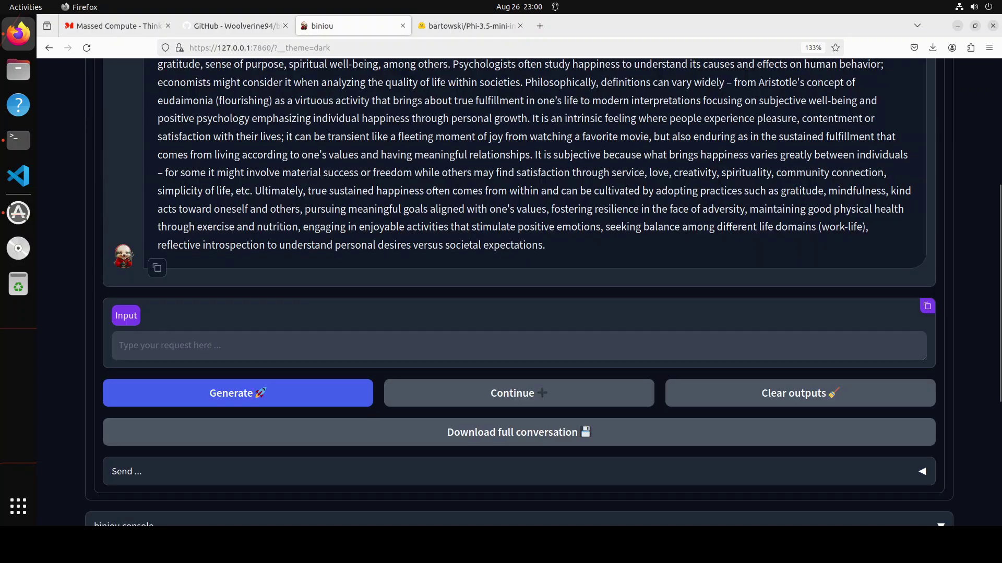
{"action": "scroll", "coordinate": [518, 291], "scroll_direction": "up", "scroll_amount": 7}
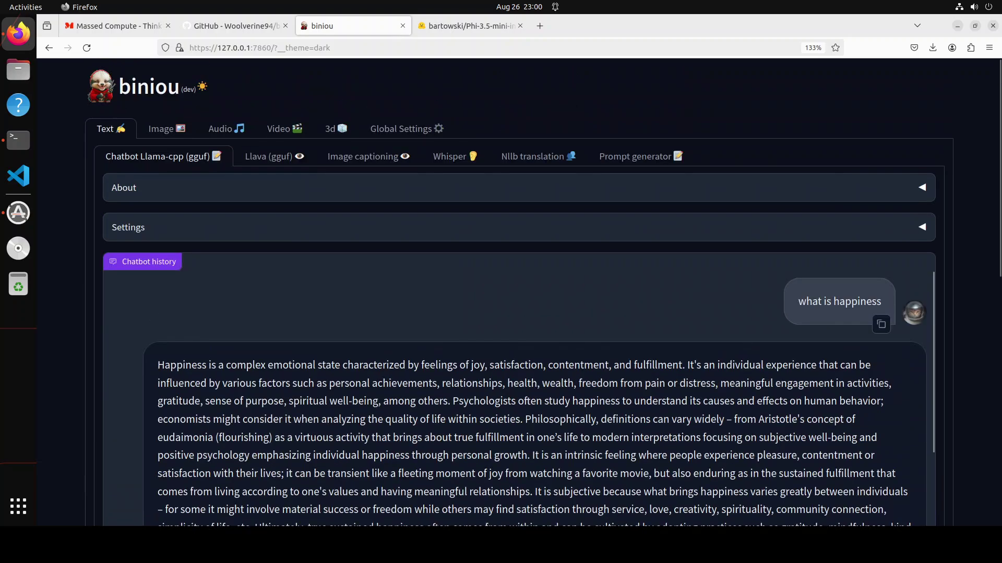
{"action": "left_click", "coordinate": [167, 131]}
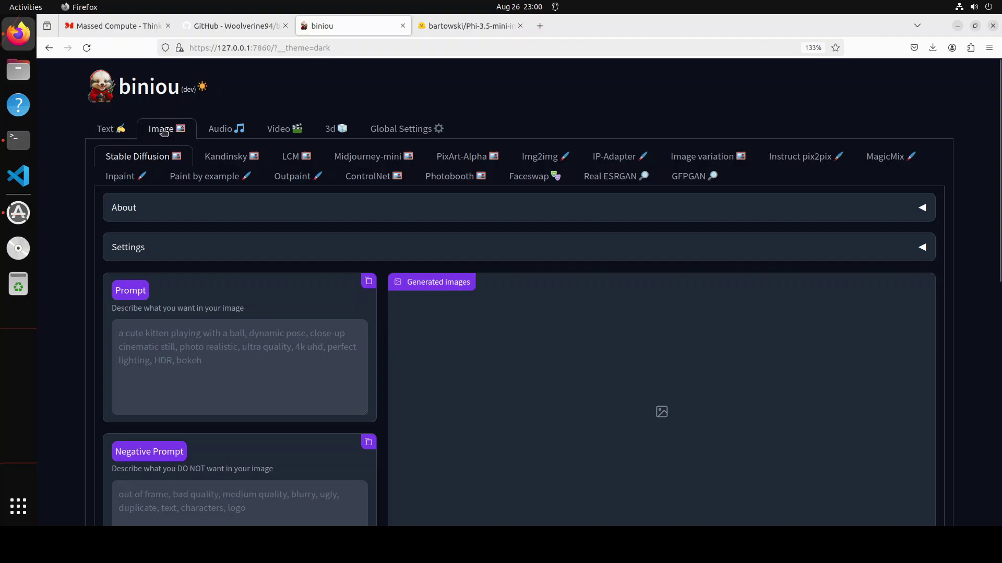
{"action": "left_click", "coordinate": [795, 255]}
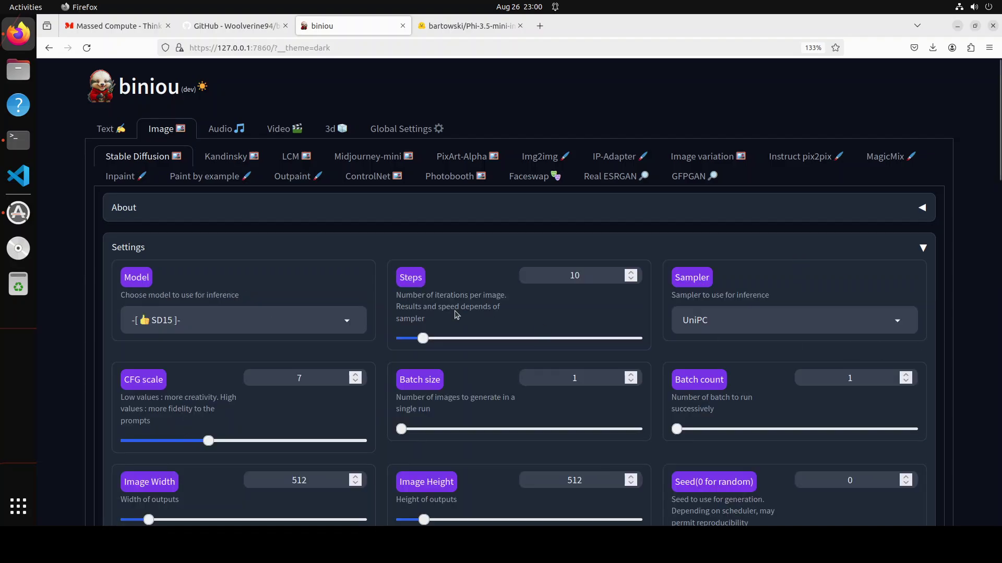
{"action": "left_click", "coordinate": [347, 325]}
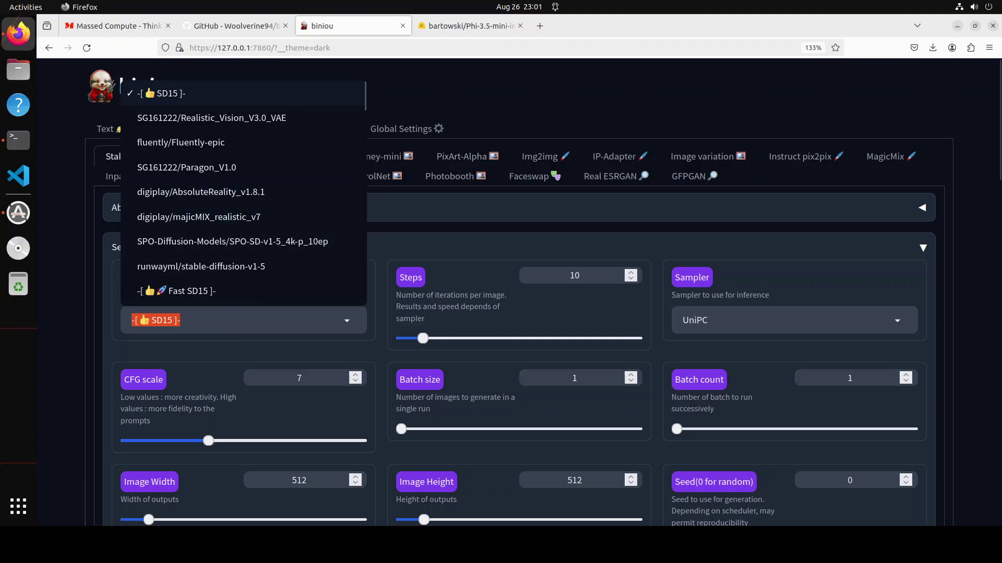
{"action": "key", "text": "Escape"}
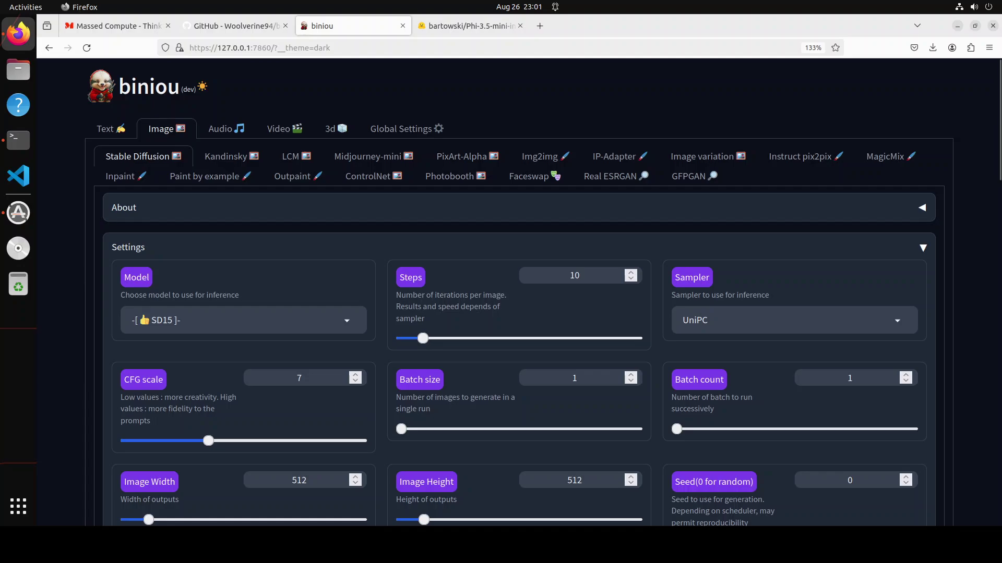
Generate a Stable Diffusion image from the prompt 'a cute kangaroo'.
{"action": "left_click", "coordinate": [141, 247]}
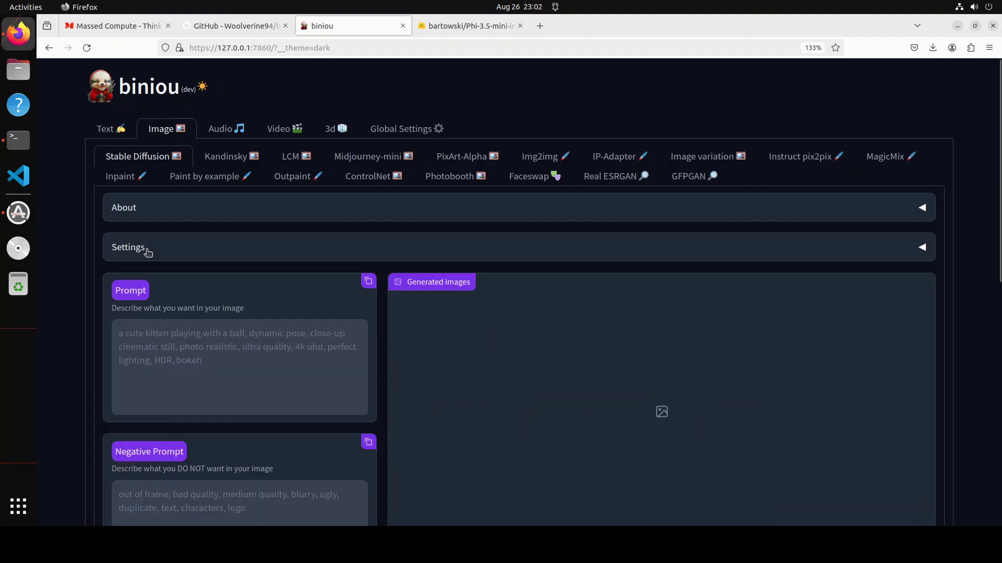
{"action": "left_click", "coordinate": [180, 354]}
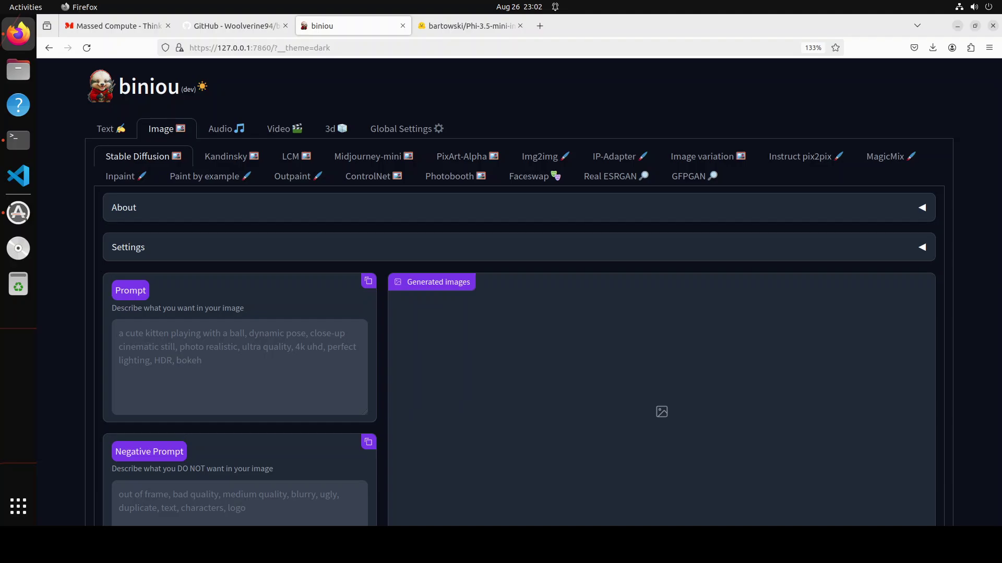
{"action": "type", "text": "a cute kangaroo"}
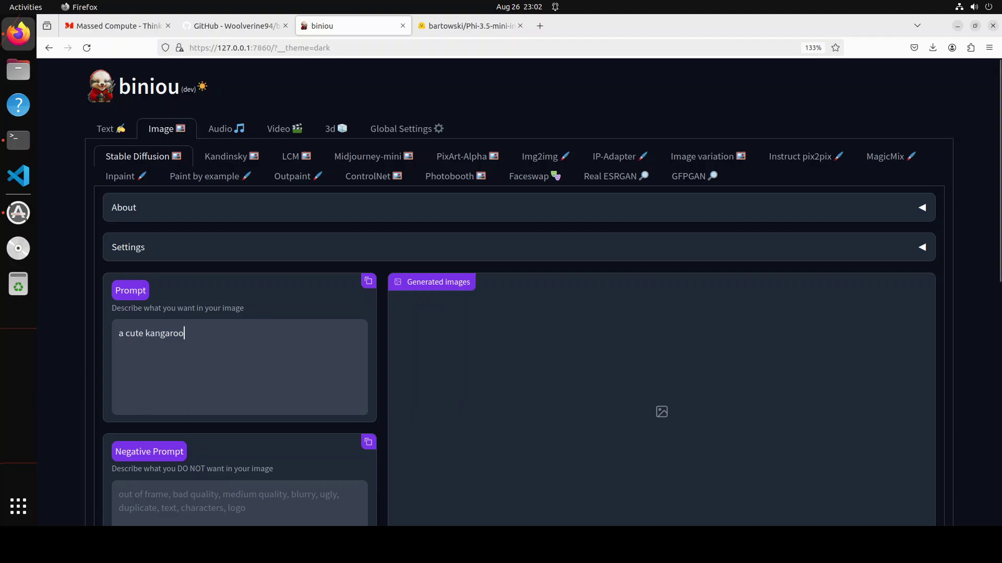
{"action": "scroll", "coordinate": [211, 401], "scroll_direction": "down", "scroll_amount": 5}
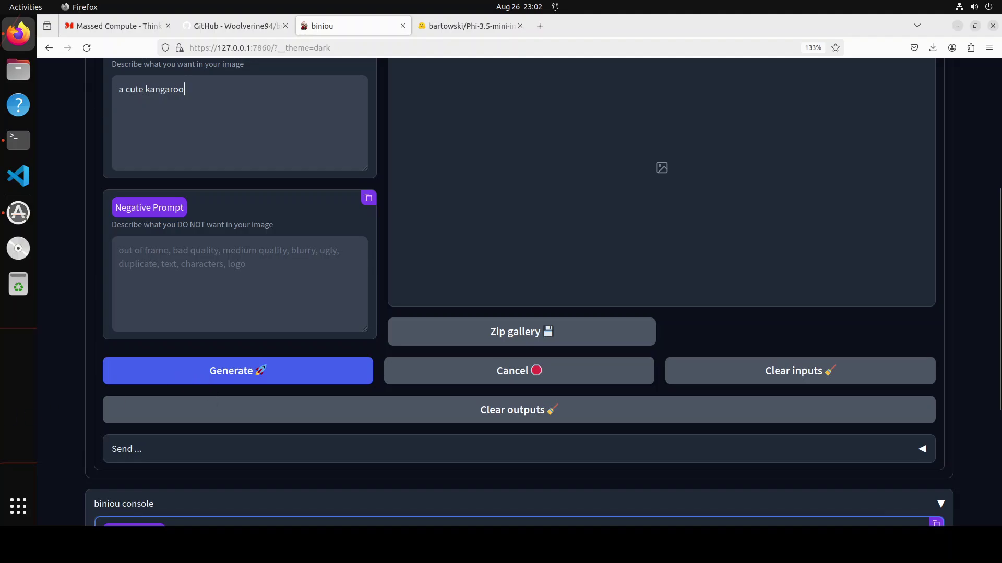
{"action": "left_click", "coordinate": [186, 376]}
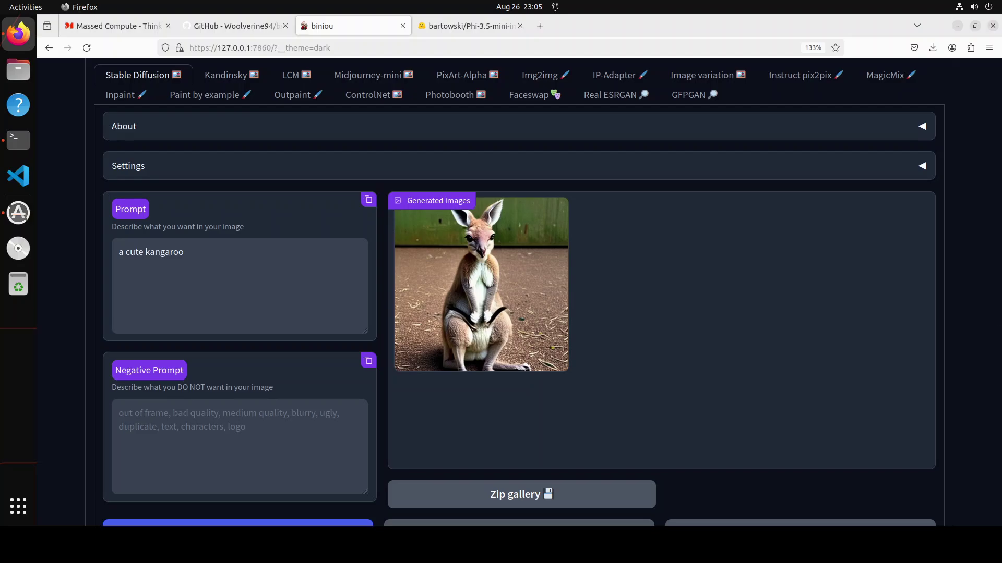
{"action": "scroll", "coordinate": [519, 324], "scroll_direction": "up", "scroll_amount": 3}
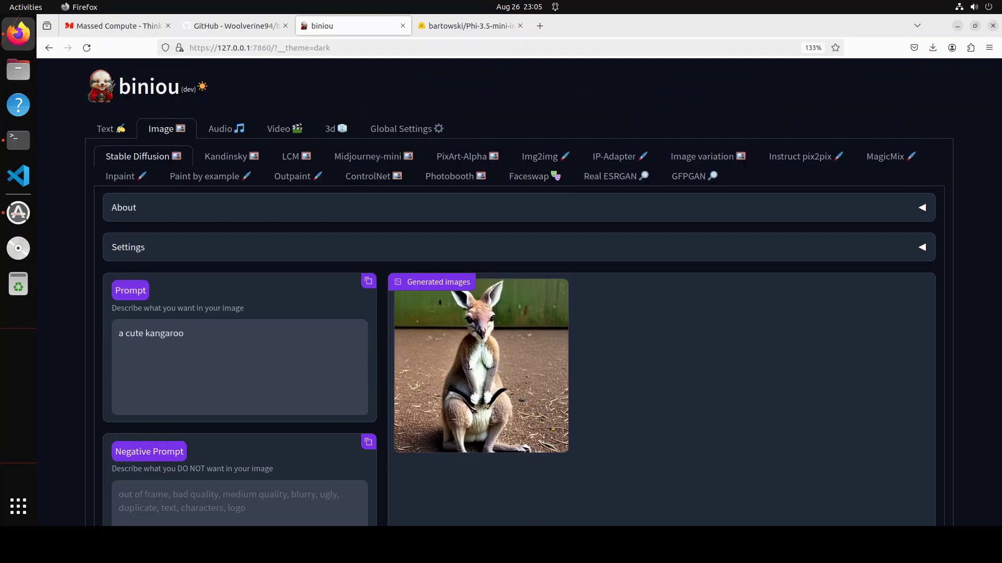
Go to the Video section's Modelscope page and look over its settings.
{"action": "left_click", "coordinate": [225, 134]}
{"action": "left_click", "coordinate": [281, 135]}
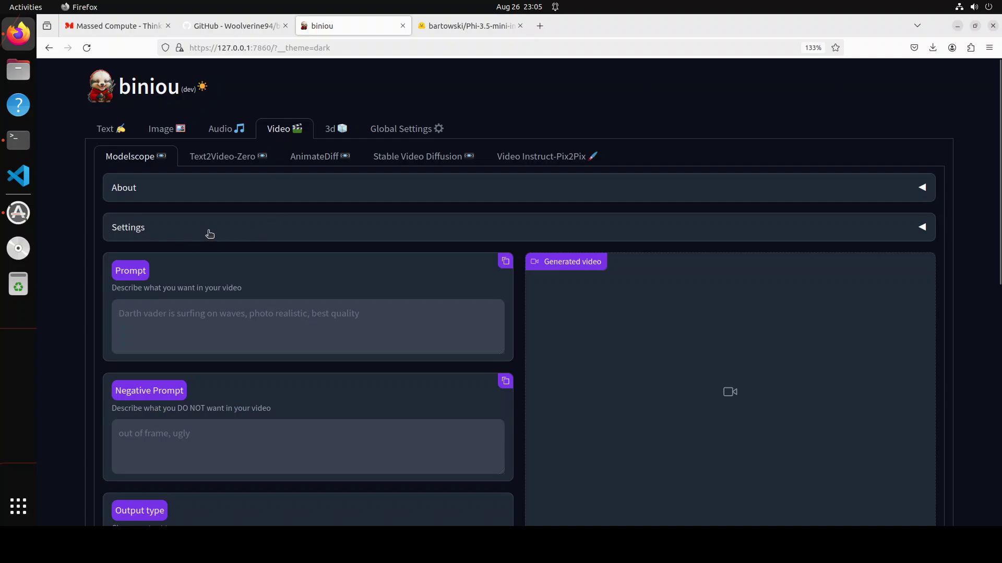
{"action": "left_click", "coordinate": [137, 229]}
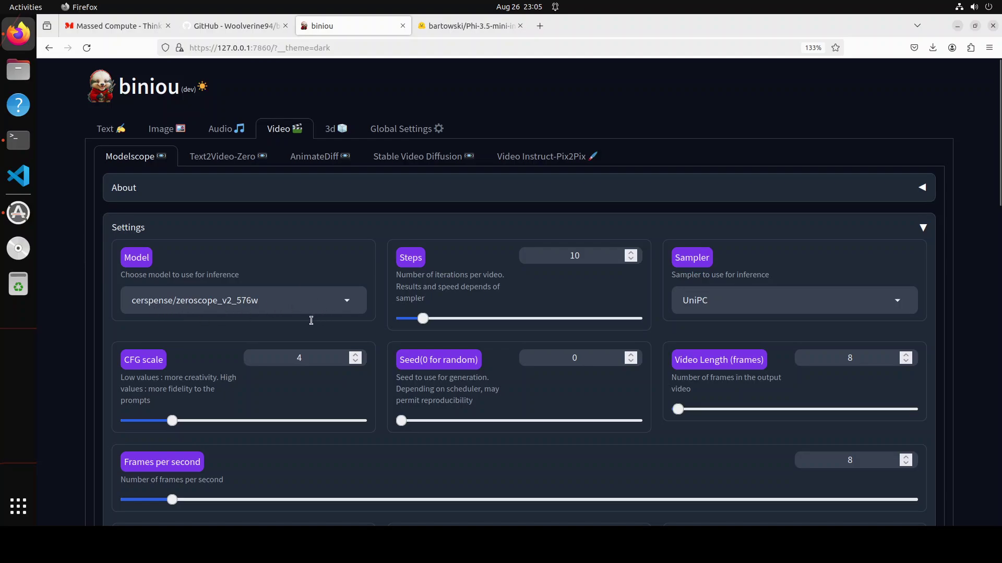
{"action": "left_click", "coordinate": [140, 230]}
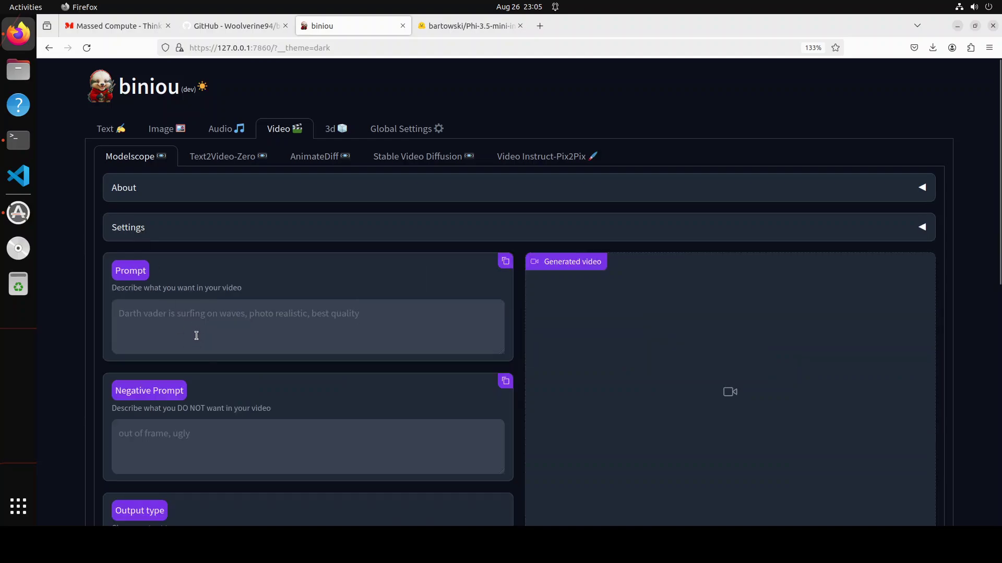
Generate a Modelscope clip from the prompt 'a girl surfing on the waves'.
{"action": "left_click", "coordinate": [193, 319]}
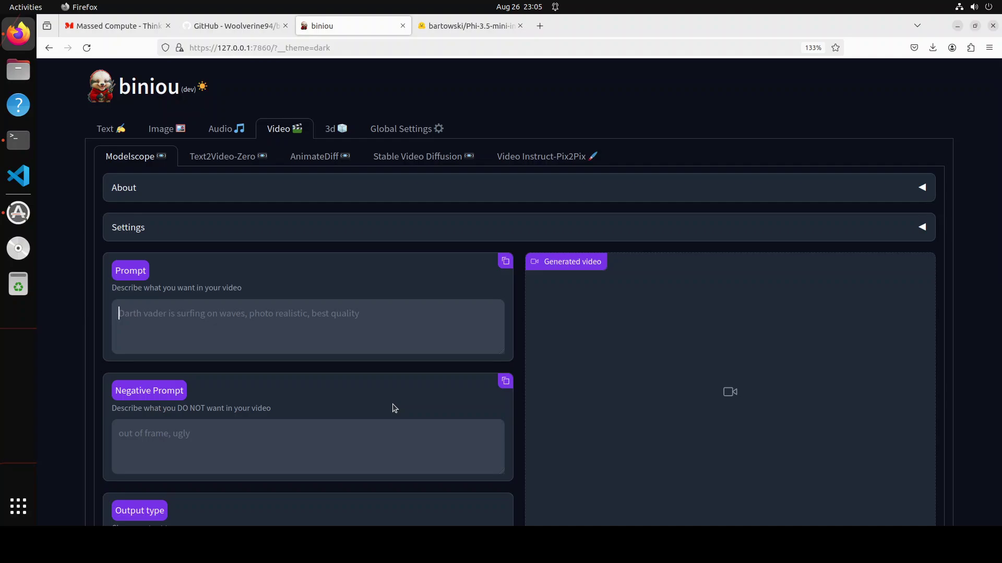
{"action": "type", "text": "a girl surf"}
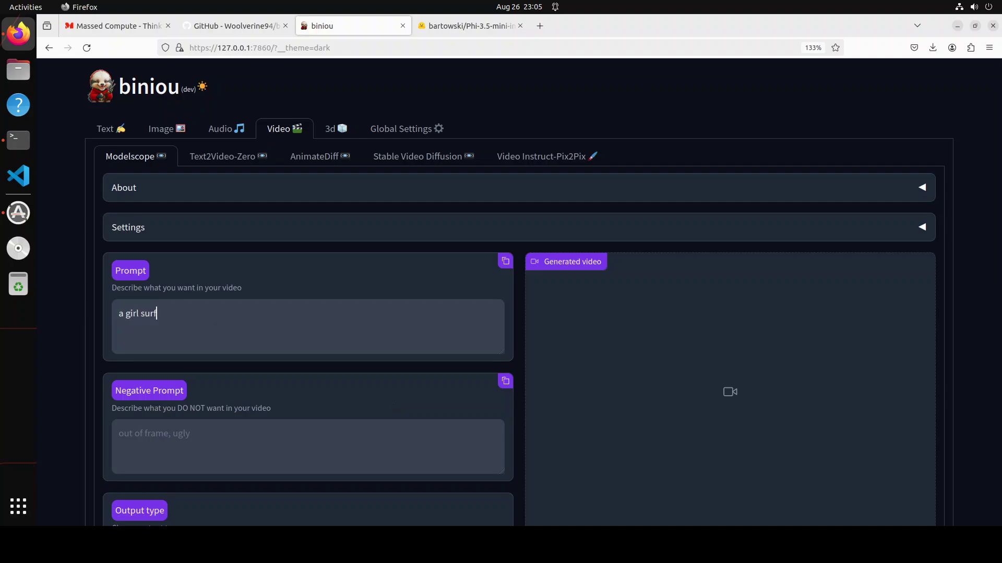
{"action": "type", "text": "ing on the waves"}
{"action": "scroll", "coordinate": [450, 365], "scroll_direction": "down", "scroll_amount": 10}
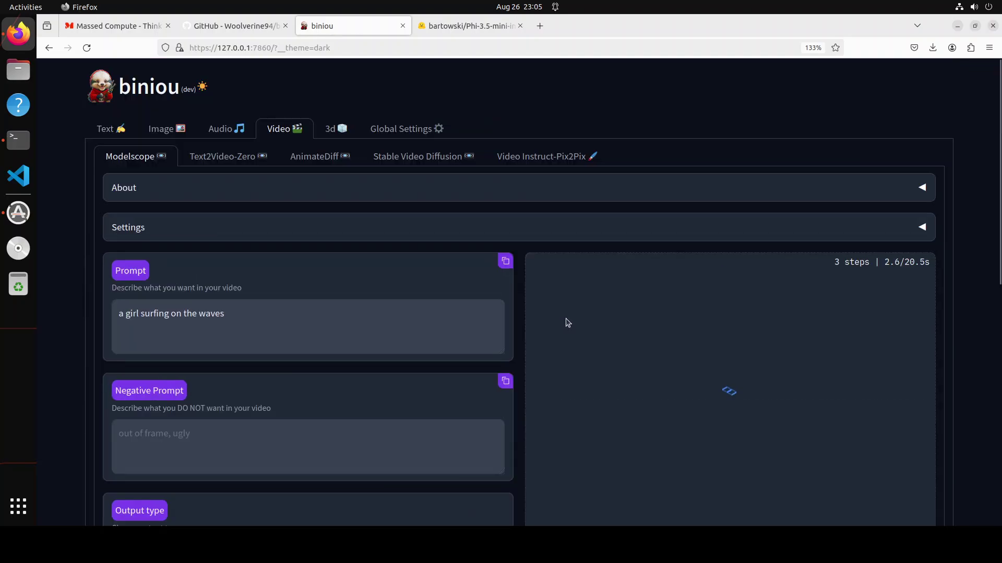
{"action": "scroll", "coordinate": [567, 323], "scroll_direction": "down", "scroll_amount": 2}
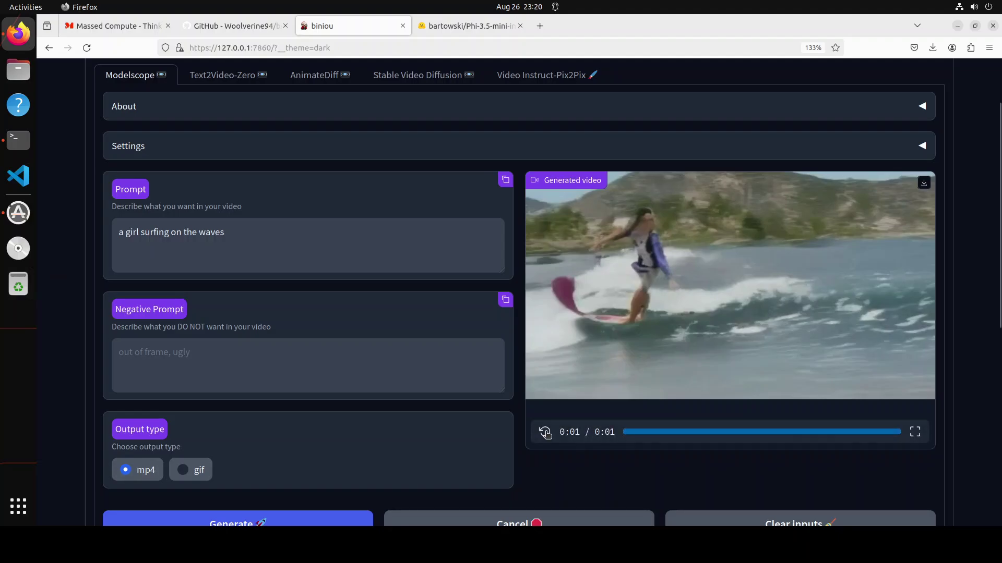
Replay the generated surfing video from the beginning.
{"action": "left_click", "coordinate": [547, 430]}
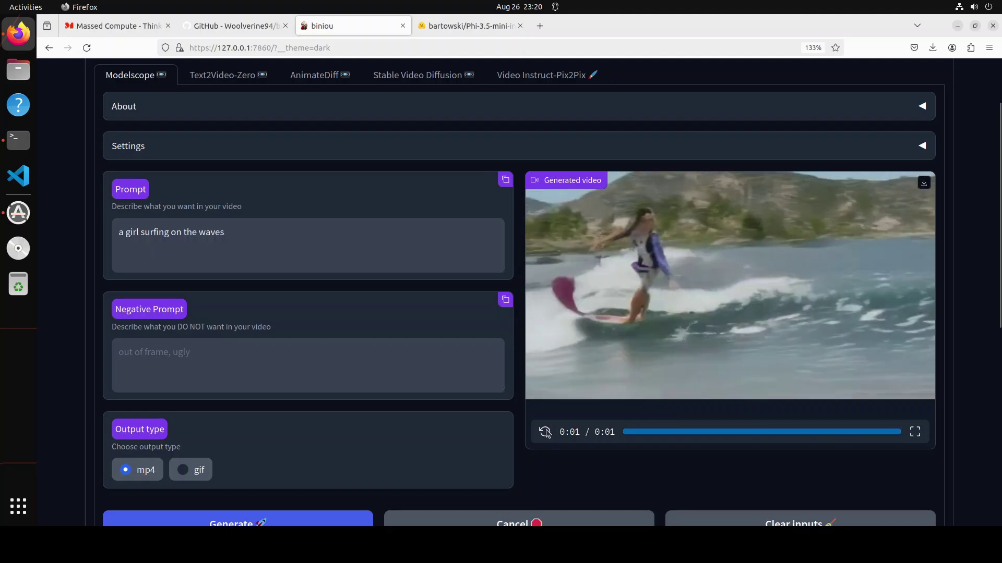
{"action": "left_click", "coordinate": [545, 431]}
{"action": "left_click", "coordinate": [546, 432]}
Browse the Text2Video-Zero, AnimateDiff and Stable Video Diffusion pages, then open MusicGen's prompt box.
{"action": "scroll", "coordinate": [485, 275], "scroll_direction": "up", "scroll_amount": 3}
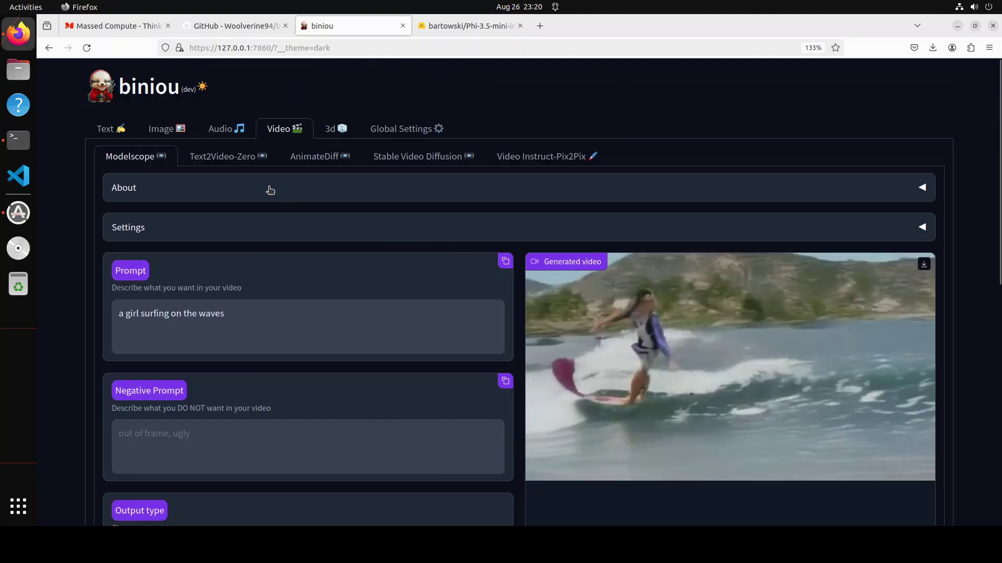
{"action": "left_click", "coordinate": [219, 159]}
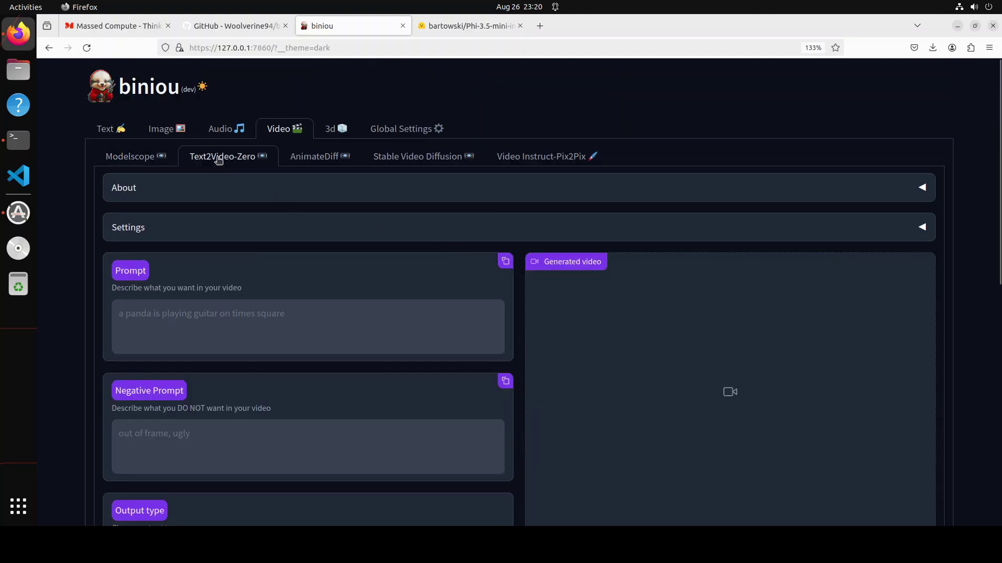
{"action": "left_click", "coordinate": [310, 161]}
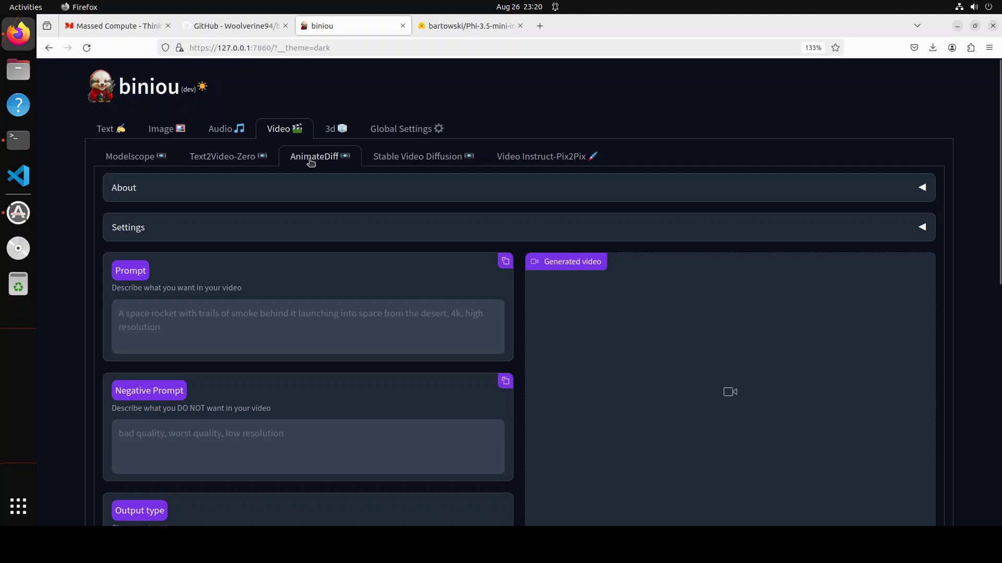
{"action": "left_click", "coordinate": [415, 158]}
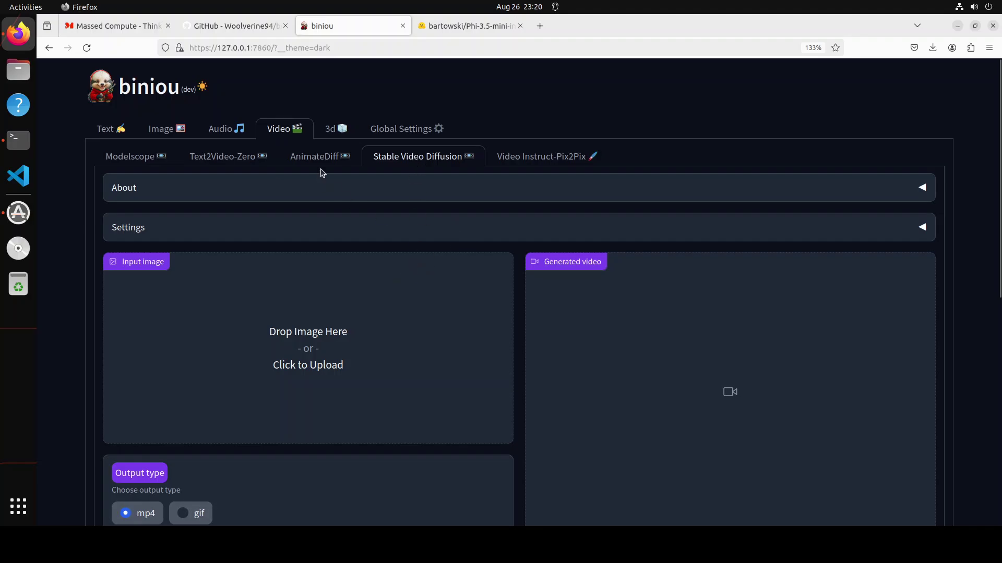
{"action": "left_click", "coordinate": [213, 133]}
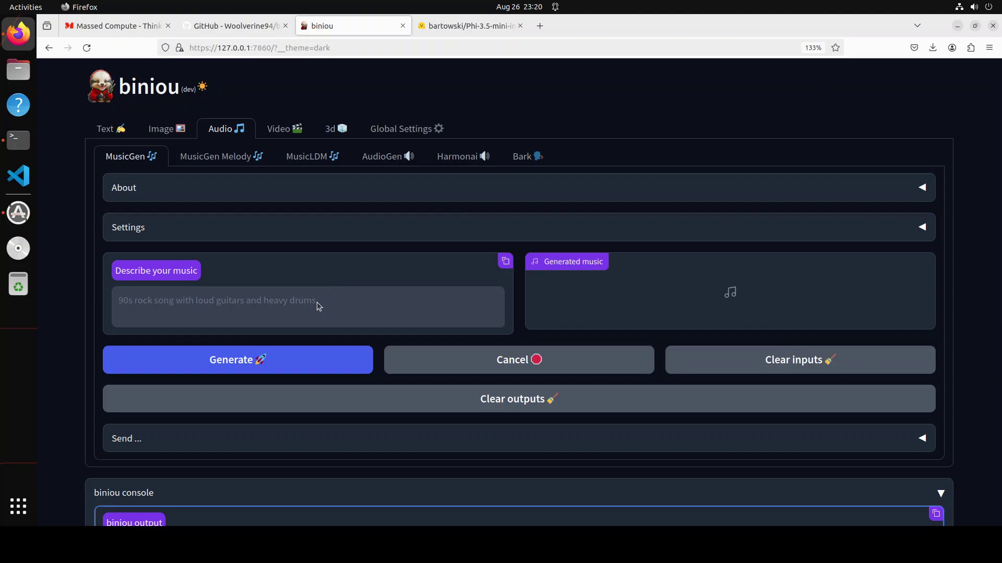
{"action": "left_click", "coordinate": [221, 308]}
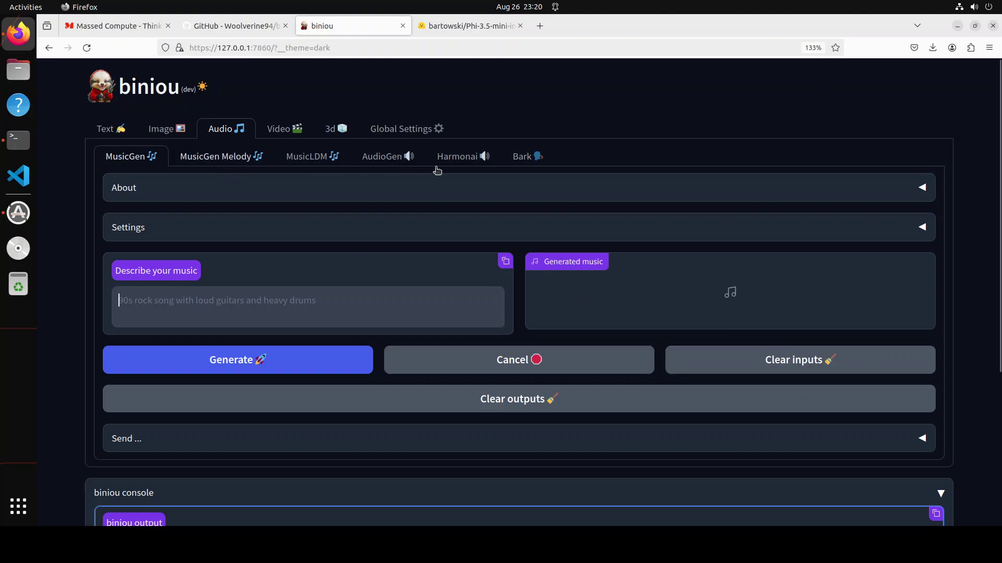
Inspect the Shap-E 3D settings and openai/shap-e model list, then view the Shap-E img2shape page.
{"action": "left_click", "coordinate": [328, 129]}
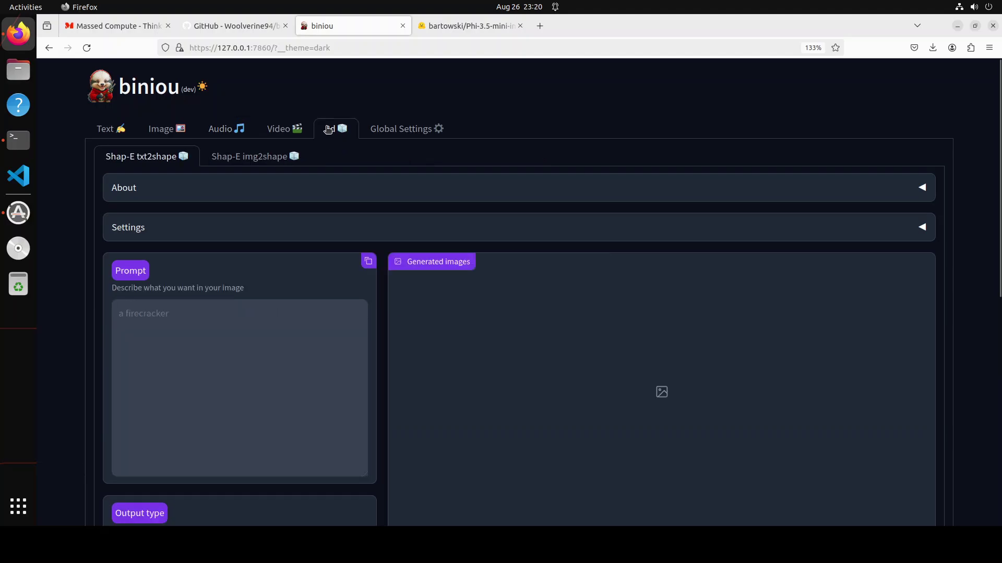
{"action": "left_click", "coordinate": [245, 237]}
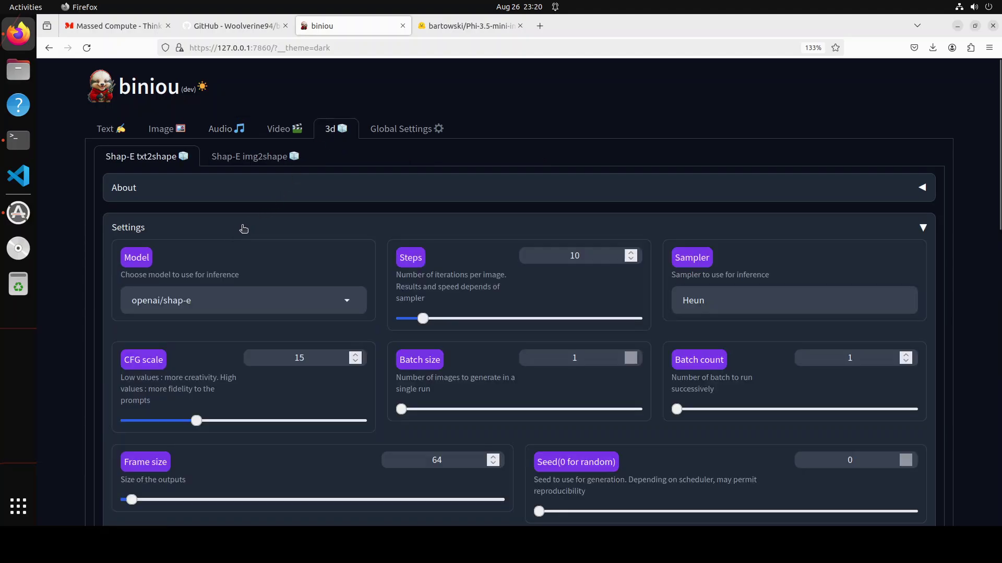
{"action": "left_click", "coordinate": [210, 301]}
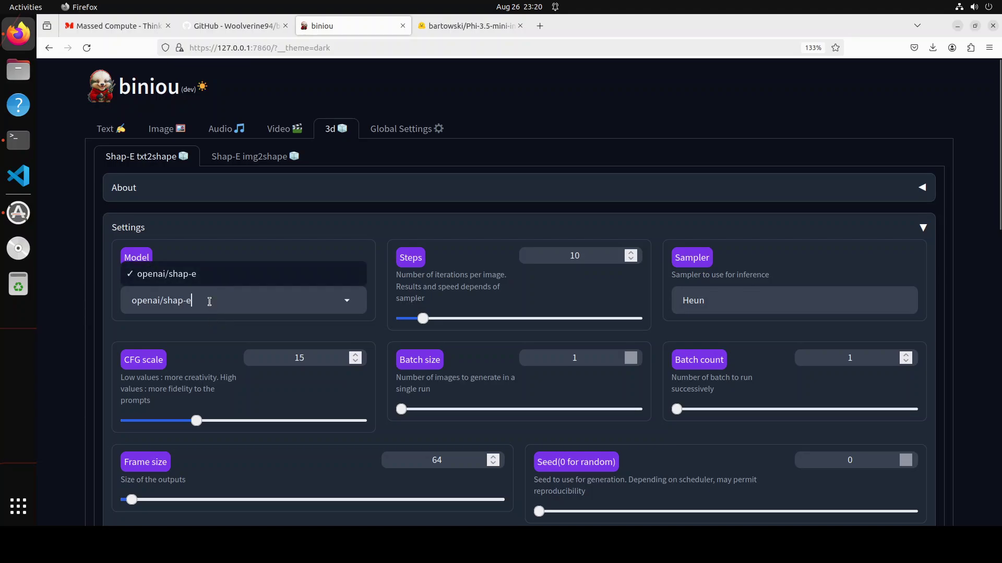
{"action": "left_click", "coordinate": [347, 304]}
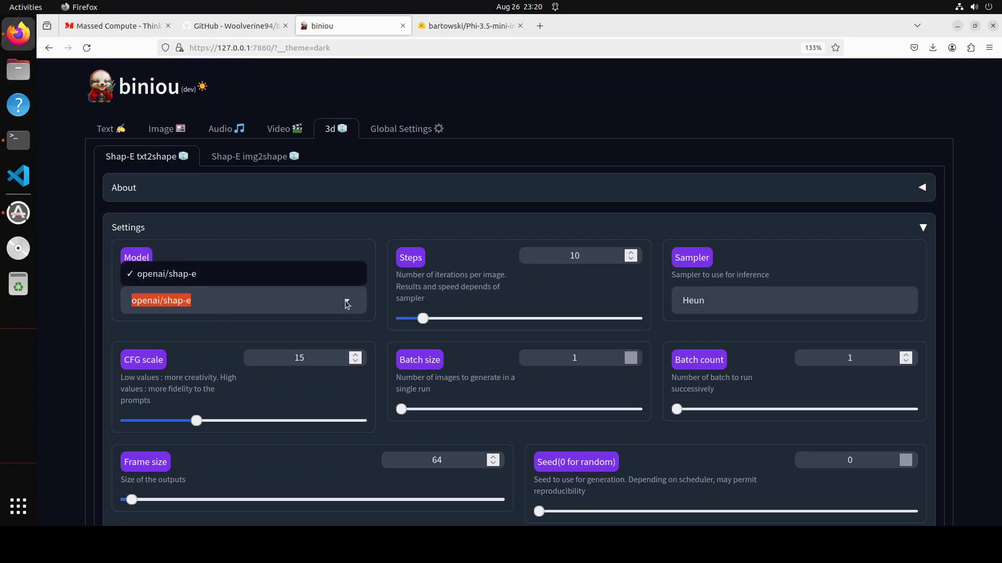
{"action": "left_click", "coordinate": [347, 305]}
{"action": "left_click", "coordinate": [347, 304]}
{"action": "left_click", "coordinate": [246, 300]}
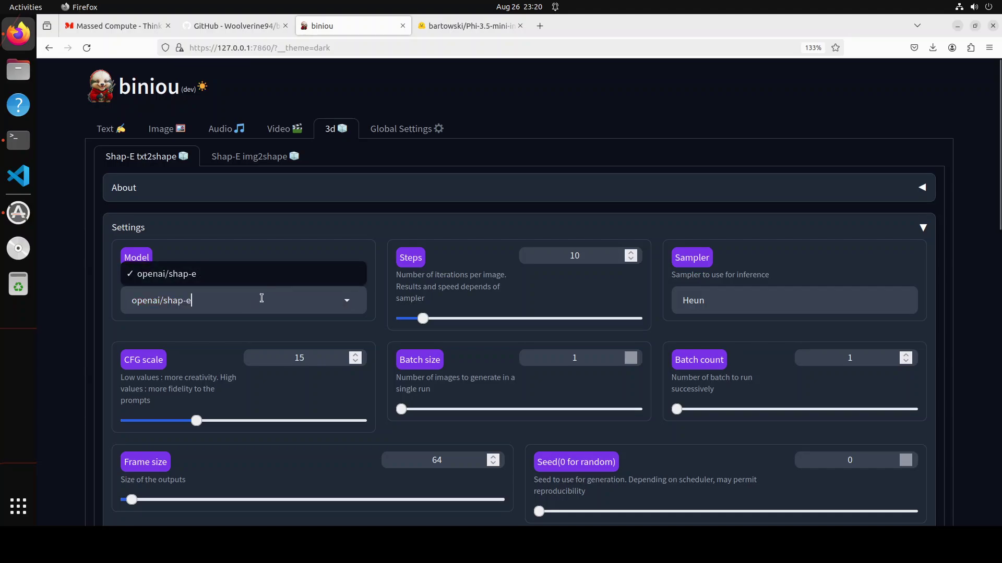
{"action": "left_click_drag", "start_coordinate": [257, 296], "coordinate": [128, 296]}
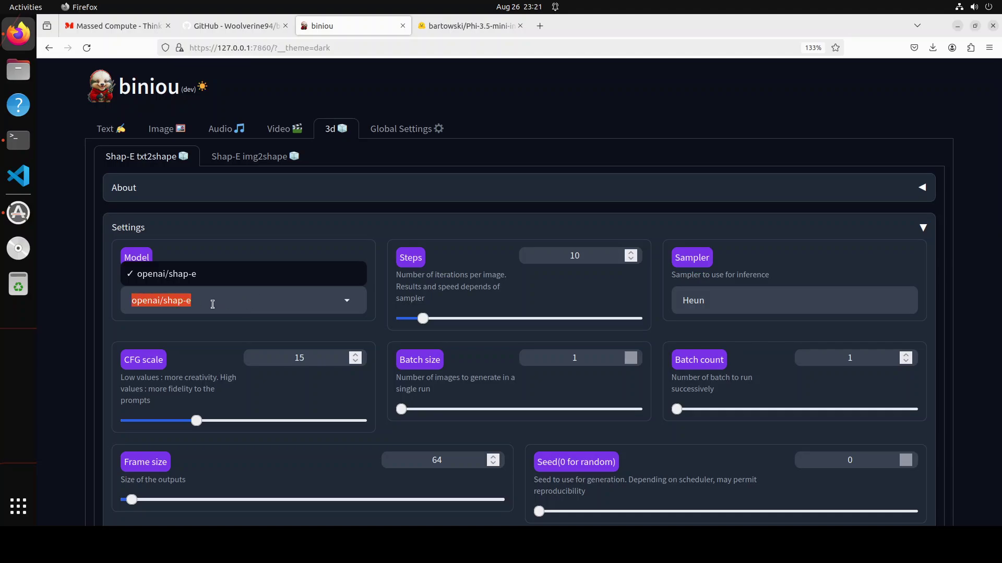
{"action": "left_click", "coordinate": [238, 165]}
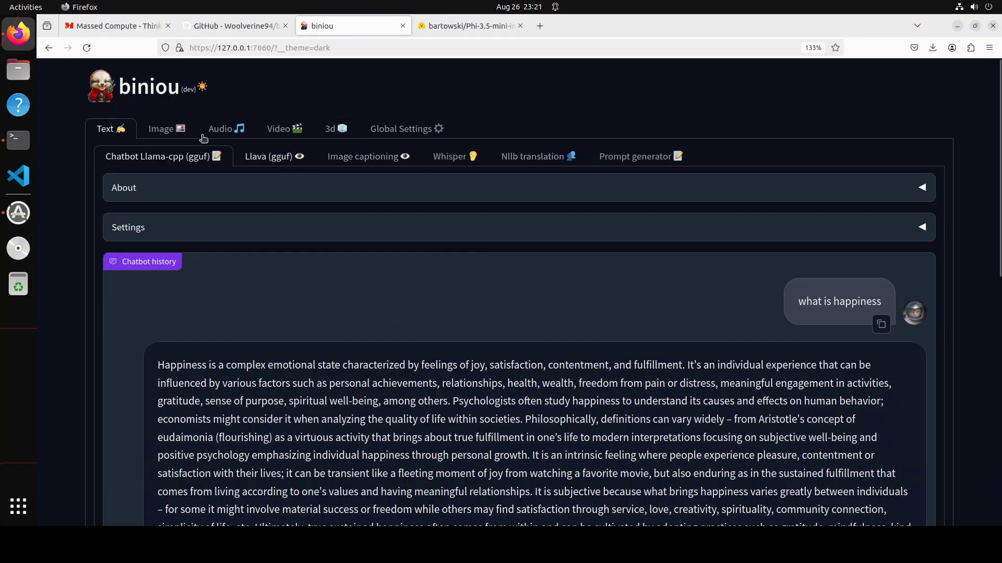
Return to the kangaroo image page and cancel the light-mode reload by staying on the page.
{"action": "left_click", "coordinate": [158, 132]}
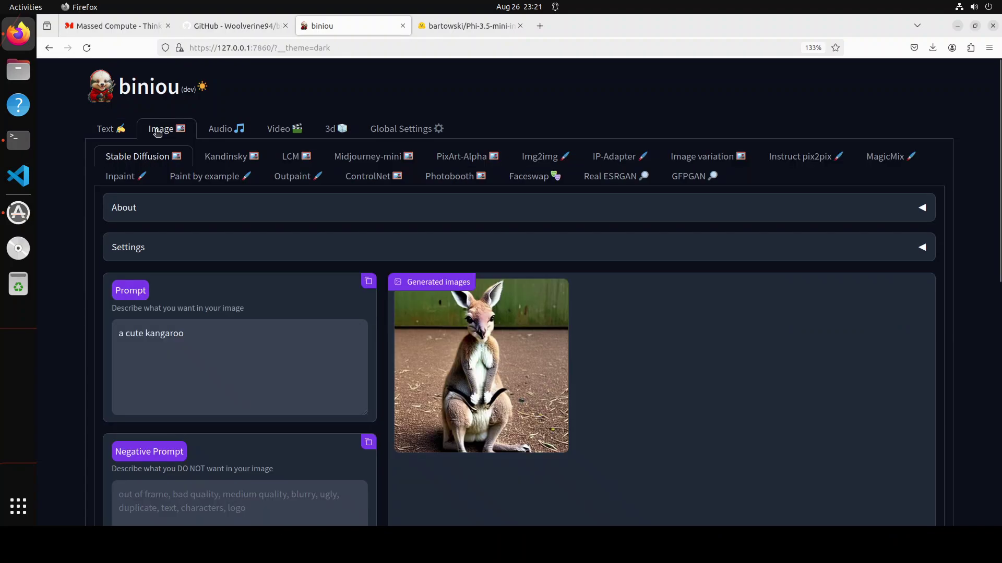
{"action": "left_click", "coordinate": [204, 88]}
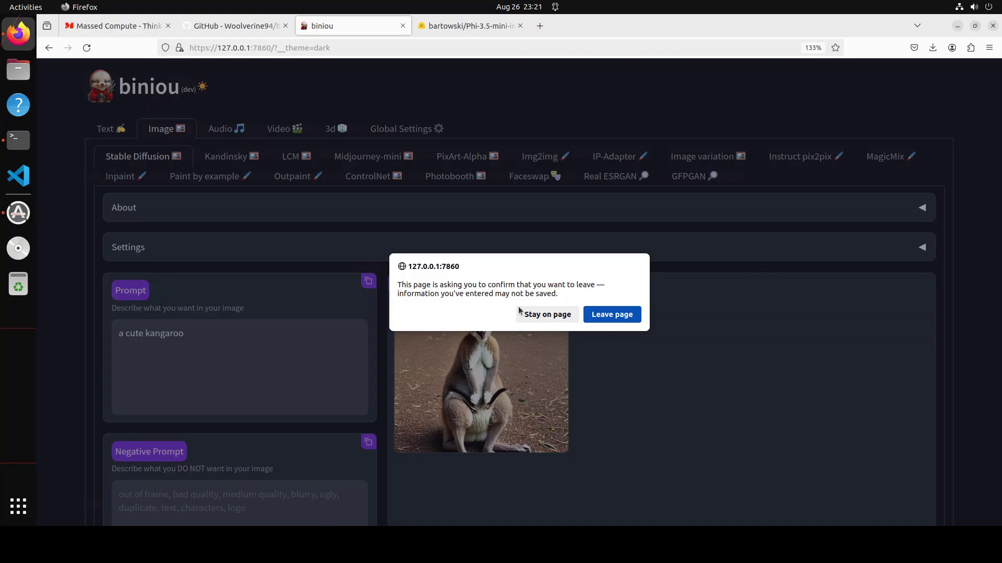
{"action": "left_click", "coordinate": [536, 315]}
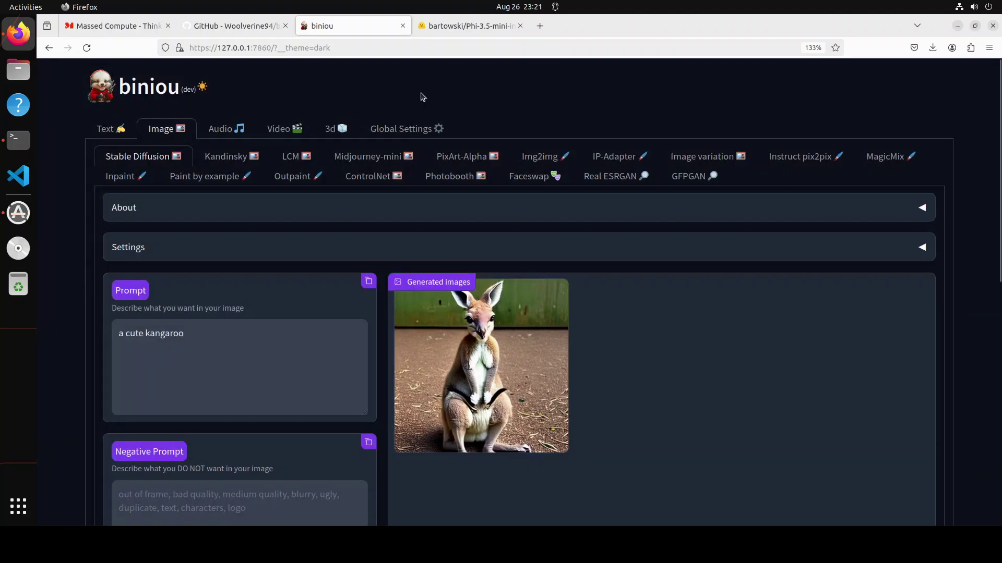
{"action": "left_click", "coordinate": [238, 26]}
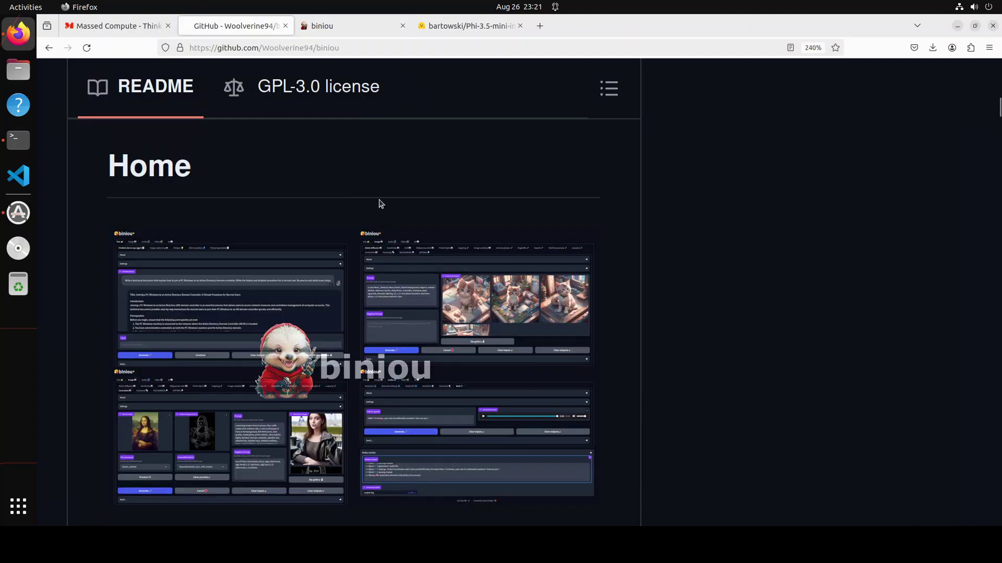